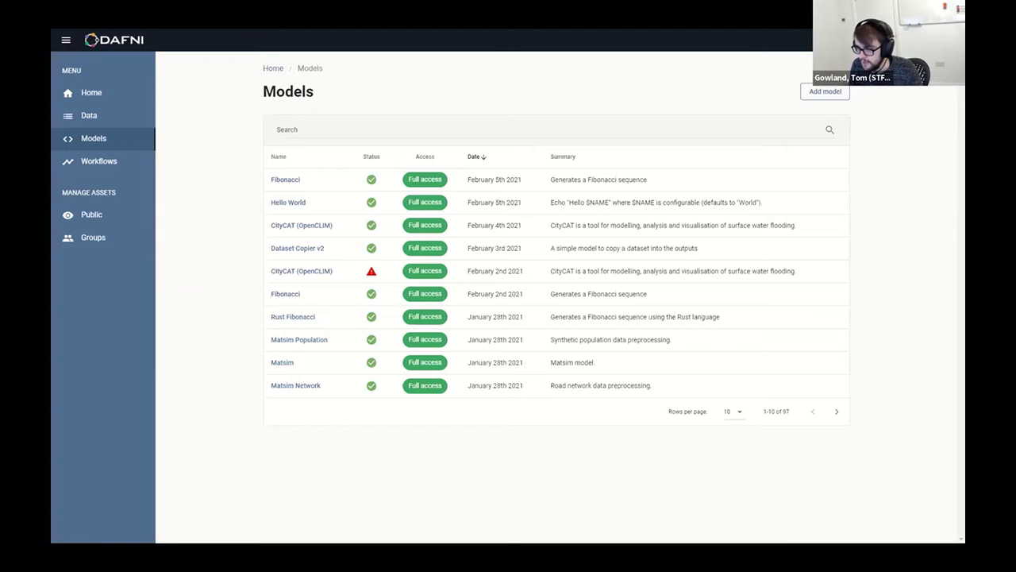
Step: Open covid_model_definition.yaml in VS Code and review its display name and inputs section
{"action": "key", "text": "alt+Tab"}
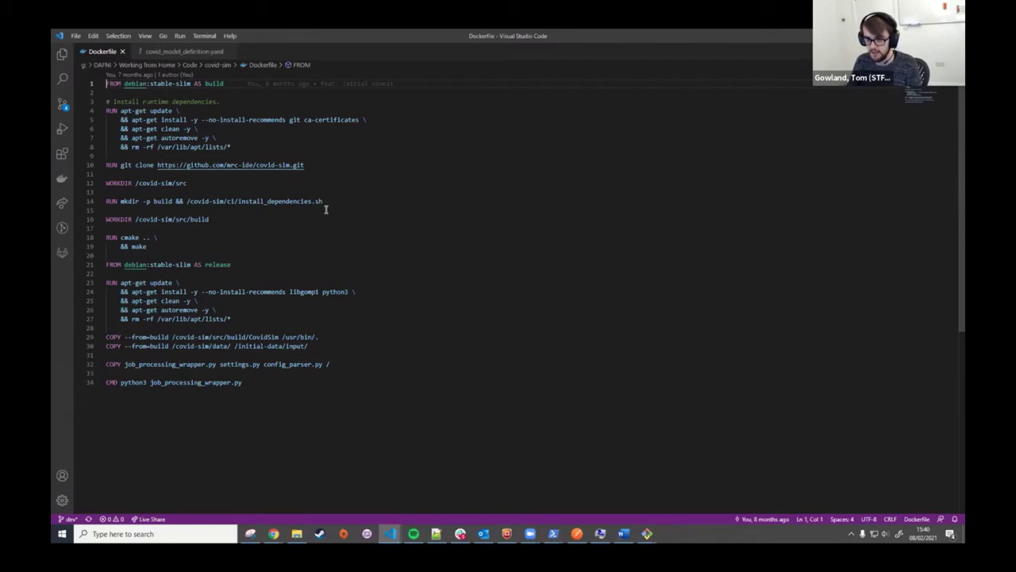
{"action": "left_click", "coordinate": [208, 53]}
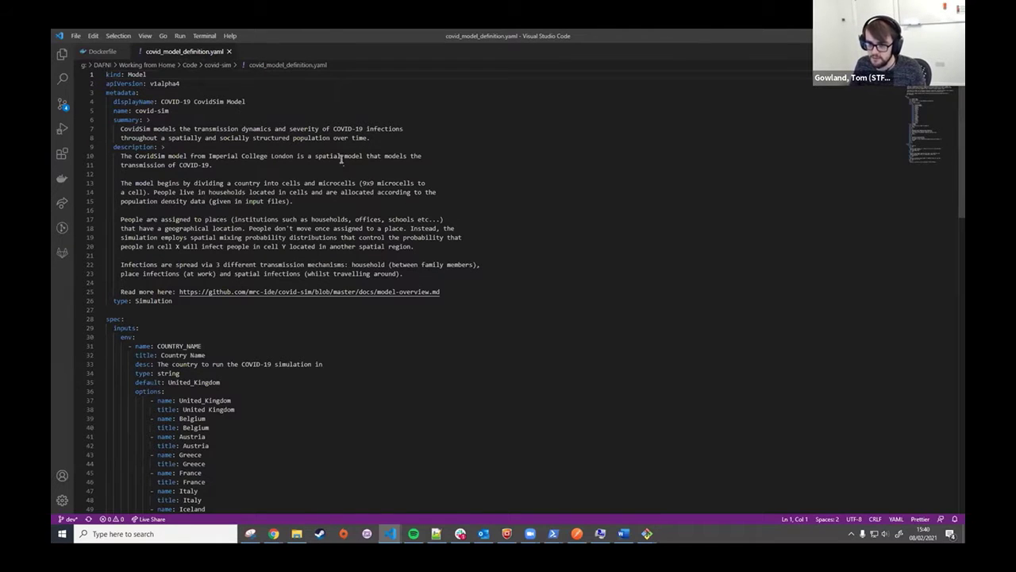
{"action": "left_click_drag", "start_coordinate": [249, 102], "coordinate": [160, 101]}
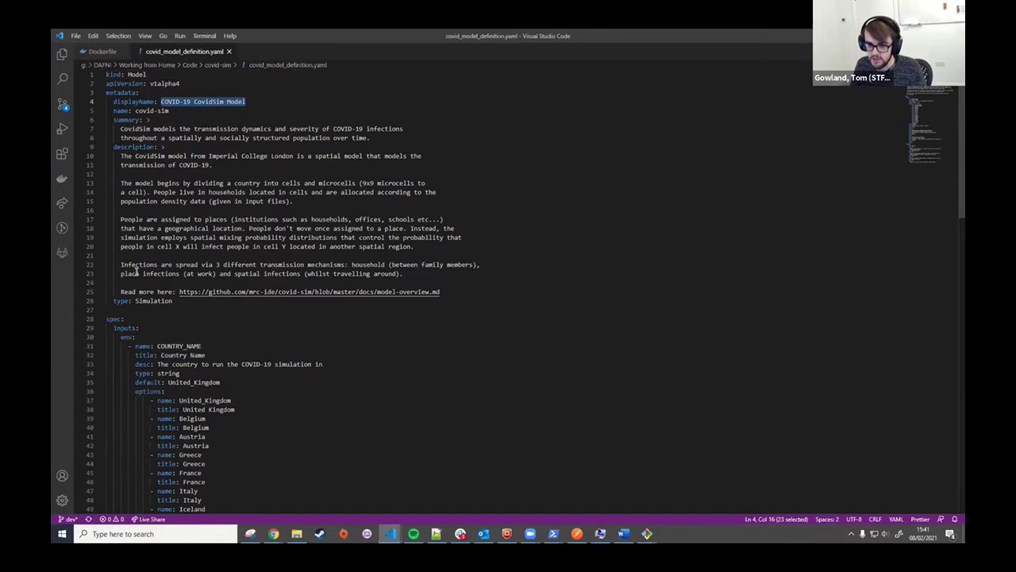
{"action": "scroll", "coordinate": [136, 270], "scroll_direction": "down", "scroll_amount": 6}
{"action": "left_click_drag", "start_coordinate": [106, 152], "coordinate": [159, 189]}
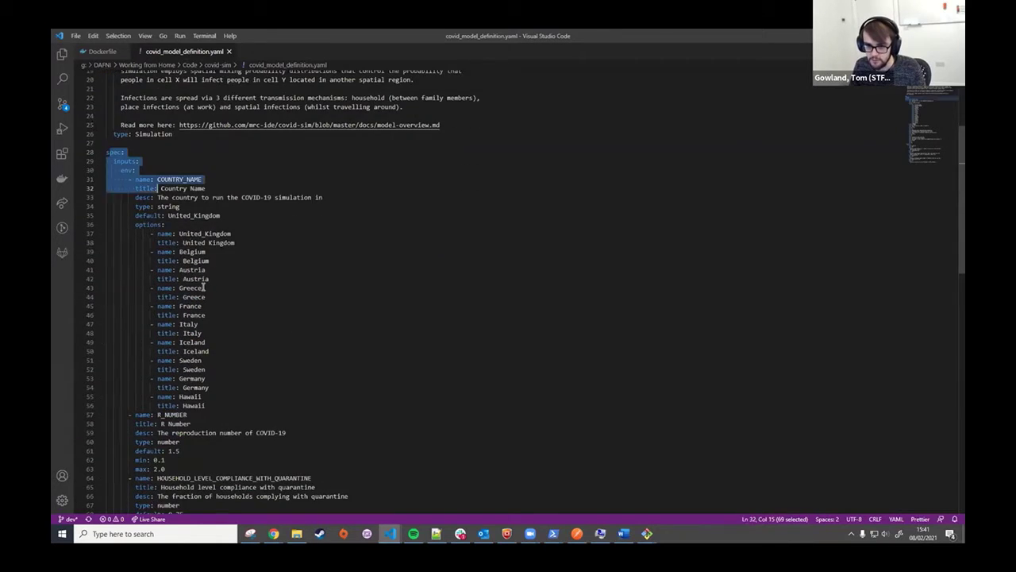
{"action": "left_click_drag", "start_coordinate": [204, 288], "coordinate": [230, 405]}
{"action": "scroll", "coordinate": [238, 370], "scroll_direction": "down", "scroll_amount": 3}
{"action": "left_click", "coordinate": [353, 308]}
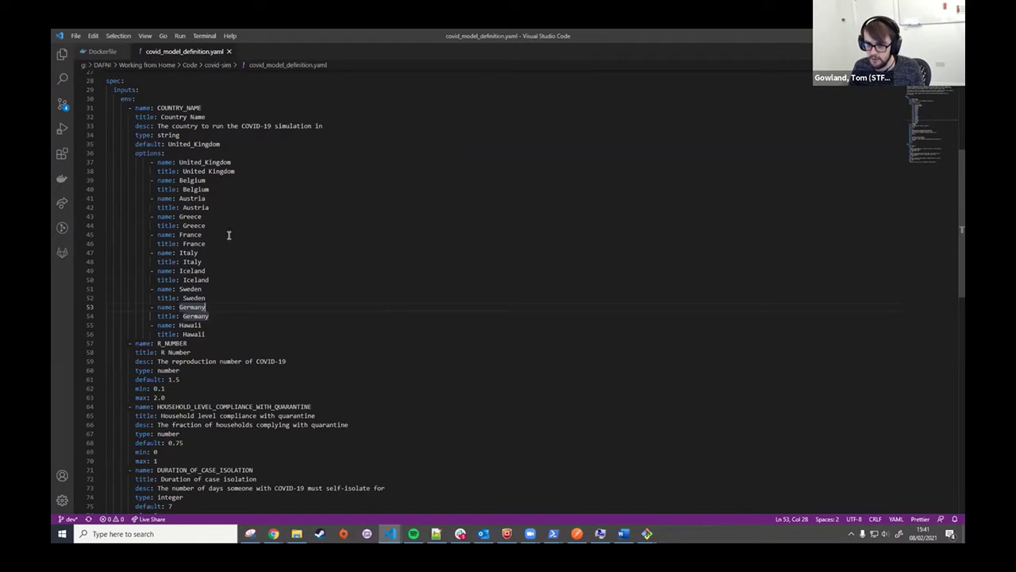
Step: Review the outputs datasets section of the CovidSim model definition
{"action": "scroll", "coordinate": [230, 238], "scroll_direction": "down", "scroll_amount": 4}
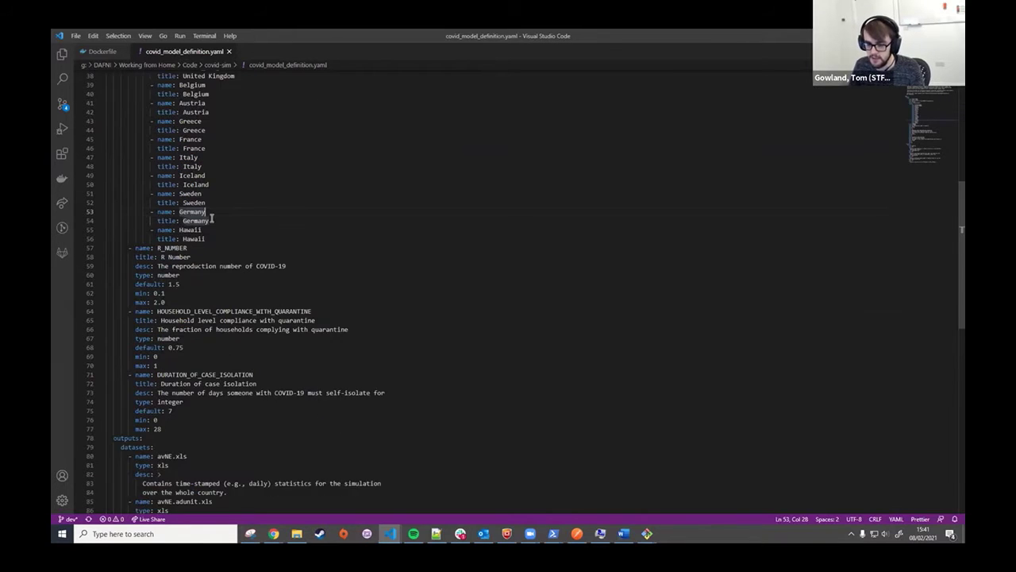
{"action": "scroll", "coordinate": [220, 236], "scroll_direction": "up", "scroll_amount": 2}
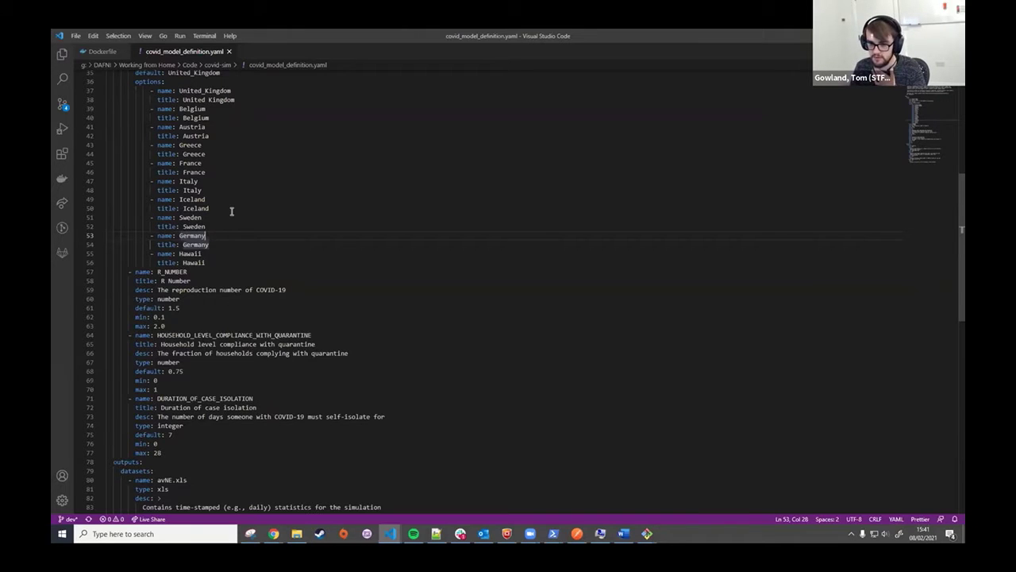
{"action": "scroll", "coordinate": [232, 211], "scroll_direction": "down", "scroll_amount": 3}
{"action": "scroll", "coordinate": [242, 209], "scroll_direction": "down", "scroll_amount": 5}
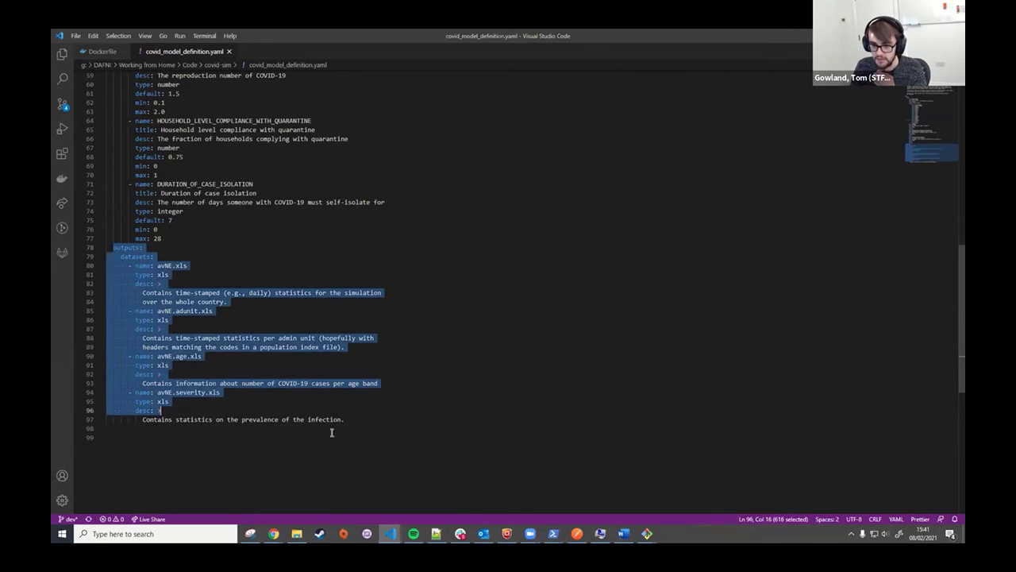
{"action": "left_click_drag", "start_coordinate": [109, 248], "coordinate": [354, 422]}
{"action": "key", "text": "Down"}
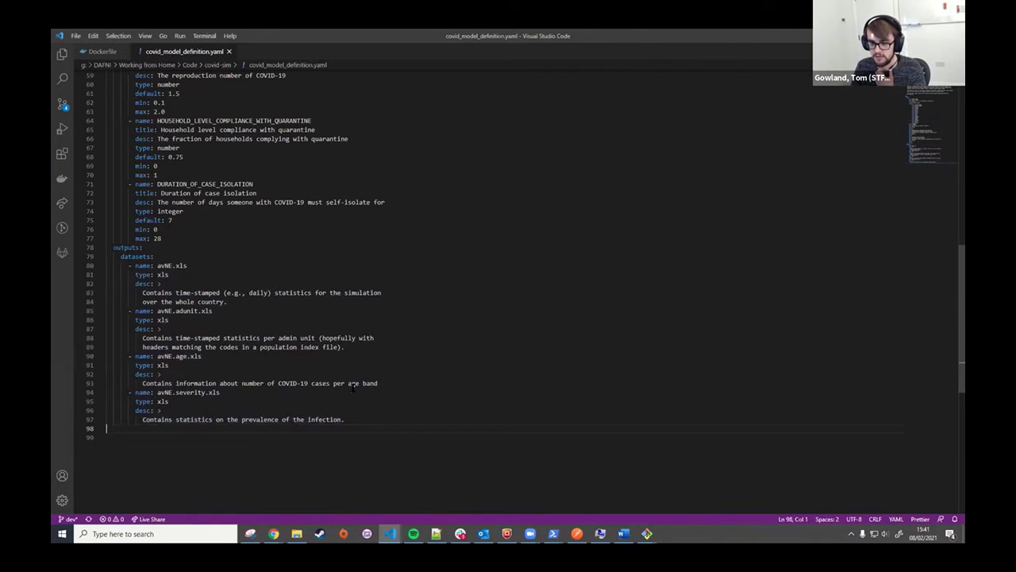
{"action": "scroll", "coordinate": [301, 357], "scroll_direction": "up", "scroll_amount": 5}
{"action": "scroll", "coordinate": [173, 80], "scroll_direction": "up", "scroll_amount": 4}
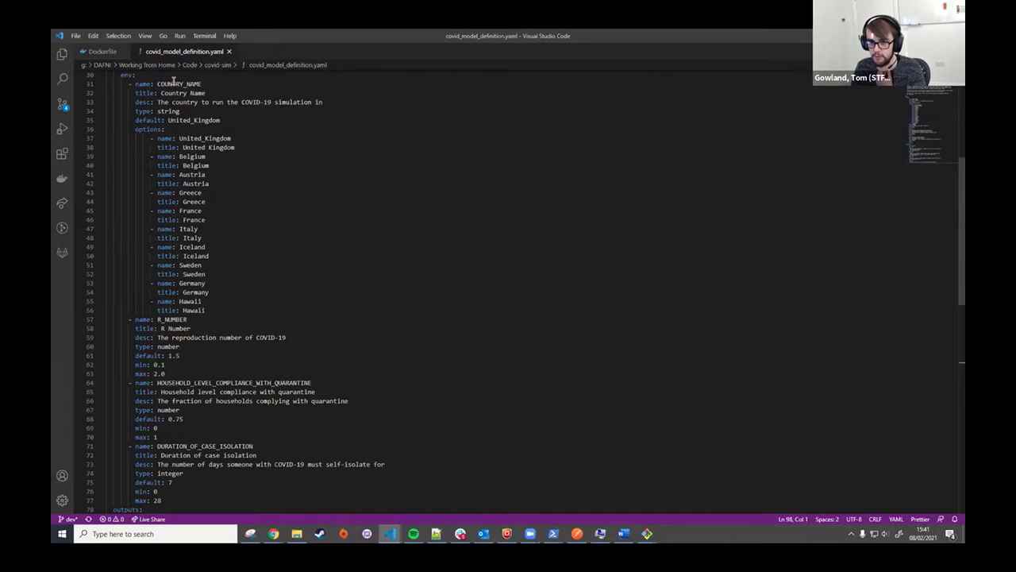
Step: Review the Dockerfile's CMD line, FROM debian:stable-slim stage, apt-get install block and git clone line
{"action": "left_click", "coordinate": [98, 53]}
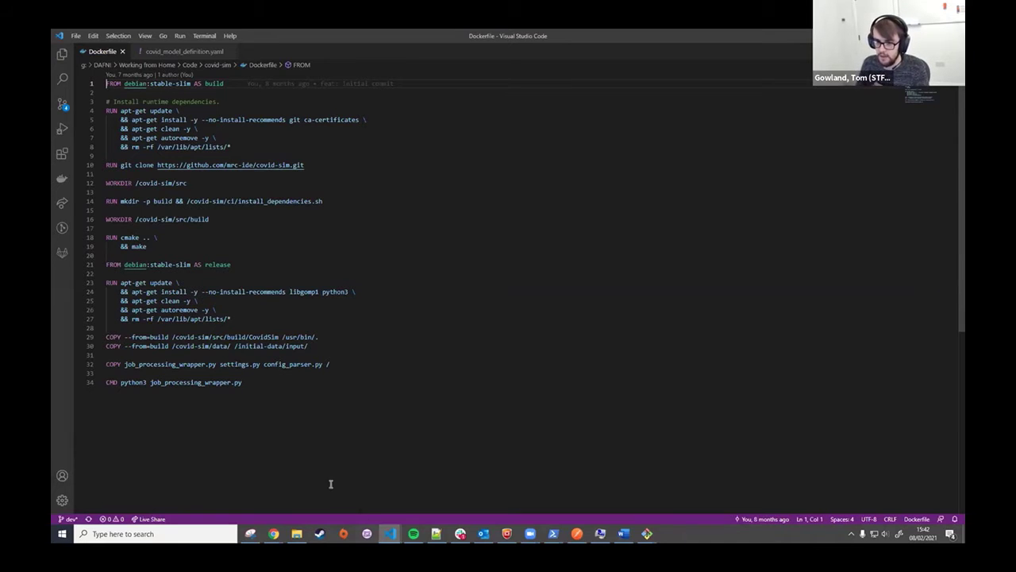
{"action": "triple_click", "coordinate": [401, 382]}
{"action": "left_click", "coordinate": [408, 408]}
{"action": "left_click_drag", "start_coordinate": [244, 86], "coordinate": [105, 83]}
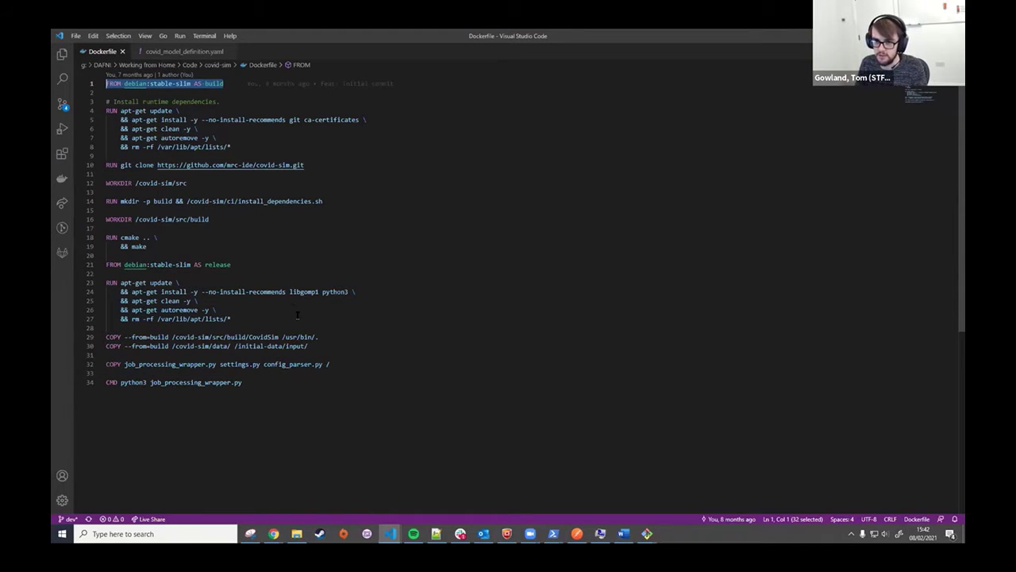
{"action": "left_click_drag", "start_coordinate": [232, 147], "coordinate": [106, 111]}
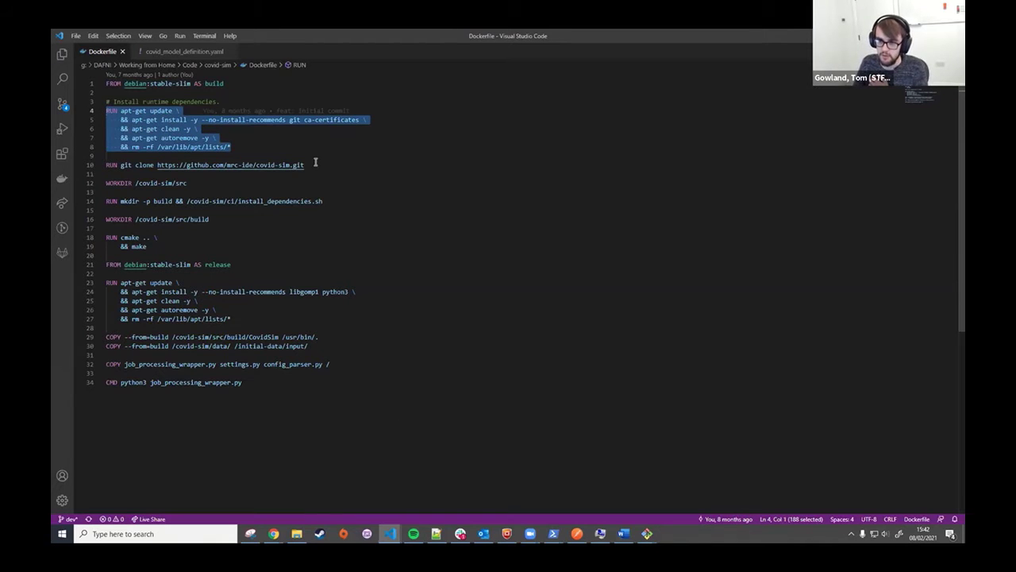
{"action": "left_click_drag", "start_coordinate": [315, 165], "coordinate": [107, 165]}
{"action": "left_click", "coordinate": [427, 328]}
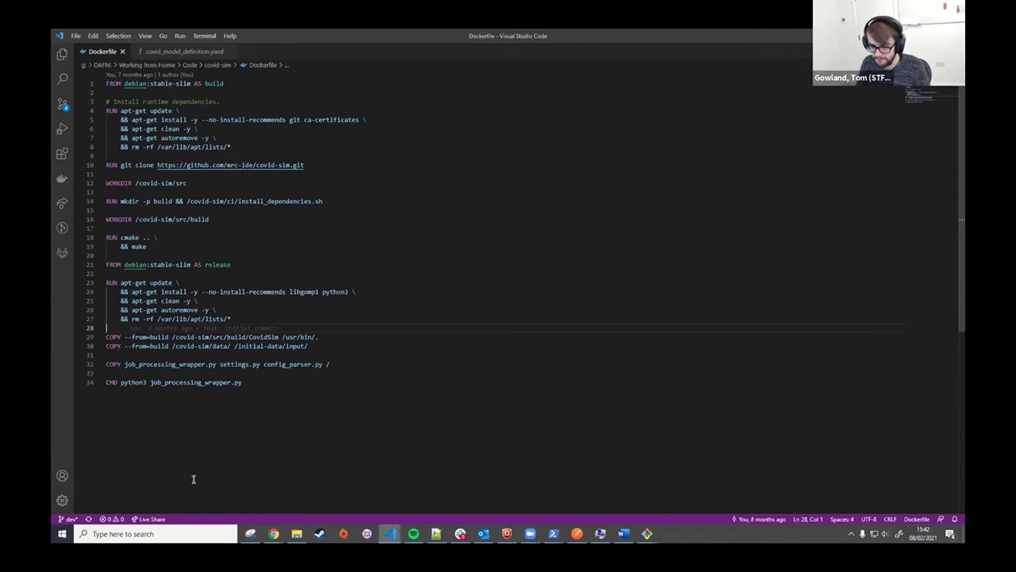
Step: Return to DAFNI in the browser and start adding a new model
{"action": "mouse_move", "coordinate": [273, 534]}
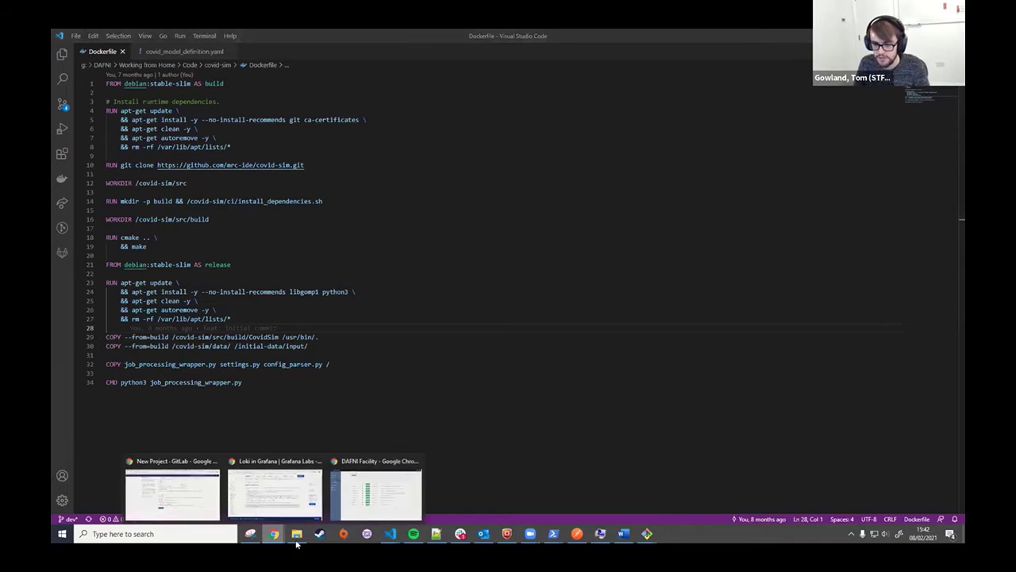
{"action": "left_click", "coordinate": [367, 494]}
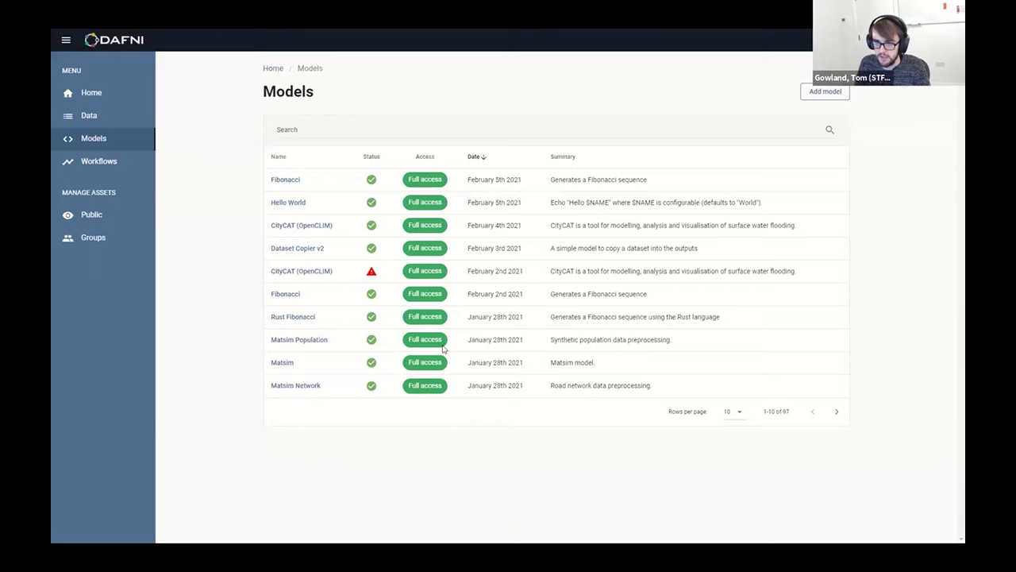
{"action": "left_click", "coordinate": [832, 92]}
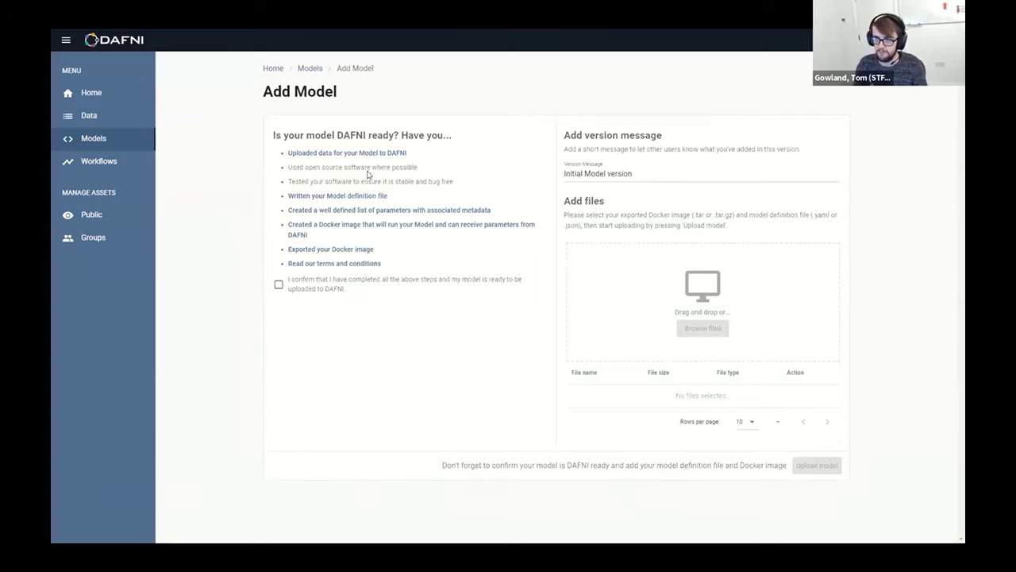
Step: Read the docs on model parameters and metadata, then return to the Add Model page
{"action": "left_click", "coordinate": [355, 211]}
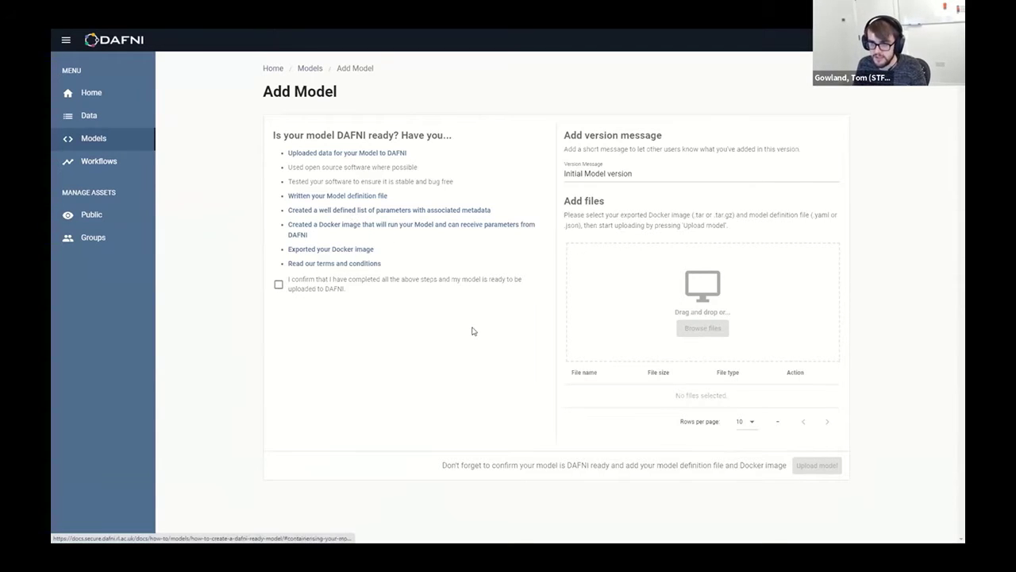
{"action": "scroll", "coordinate": [347, 244], "scroll_direction": "down", "scroll_amount": 5}
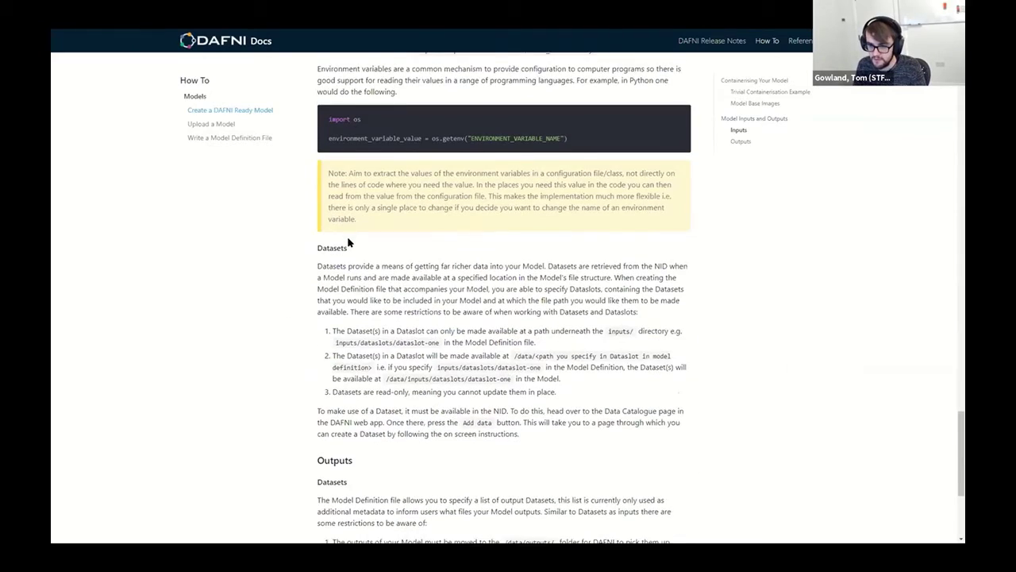
{"action": "scroll", "coordinate": [386, 277], "scroll_direction": "up", "scroll_amount": 2}
{"action": "scroll", "coordinate": [386, 276], "scroll_direction": "up", "scroll_amount": 8}
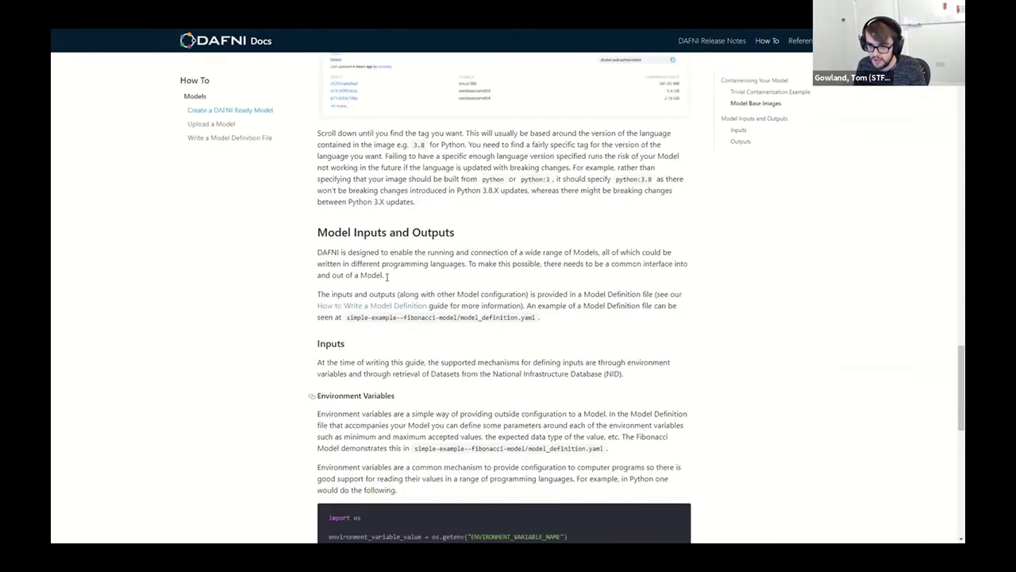
{"action": "scroll", "coordinate": [411, 233], "scroll_direction": "up", "scroll_amount": 6}
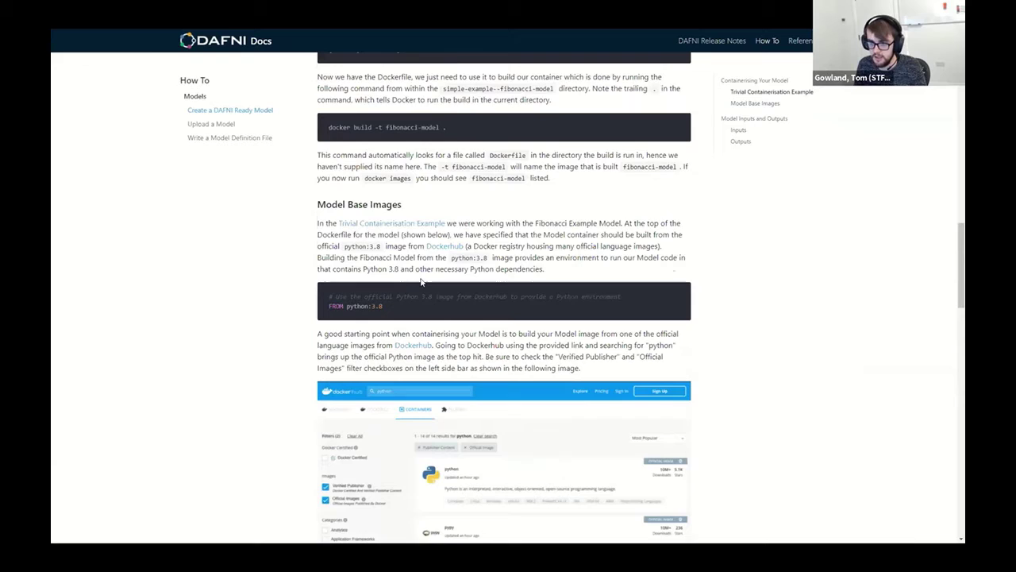
{"action": "scroll", "coordinate": [422, 282], "scroll_direction": "down", "scroll_amount": 3}
{"action": "scroll", "coordinate": [422, 281], "scroll_direction": "down", "scroll_amount": 10}
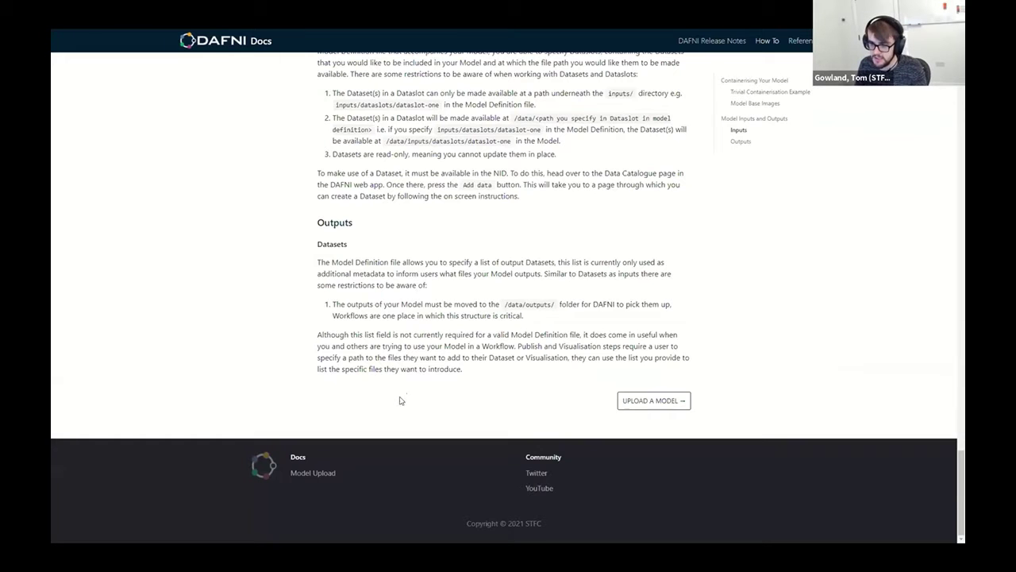
{"action": "scroll", "coordinate": [320, 463], "scroll_direction": "up", "scroll_amount": 4}
{"action": "scroll", "coordinate": [315, 355], "scroll_direction": "up", "scroll_amount": 6}
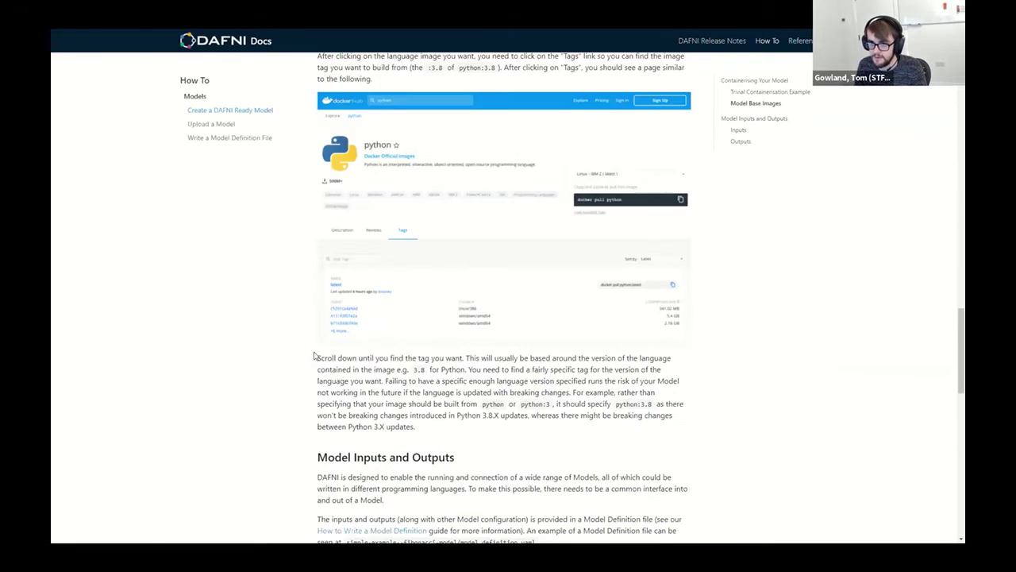
{"action": "key", "text": "ctrl+Tab"}
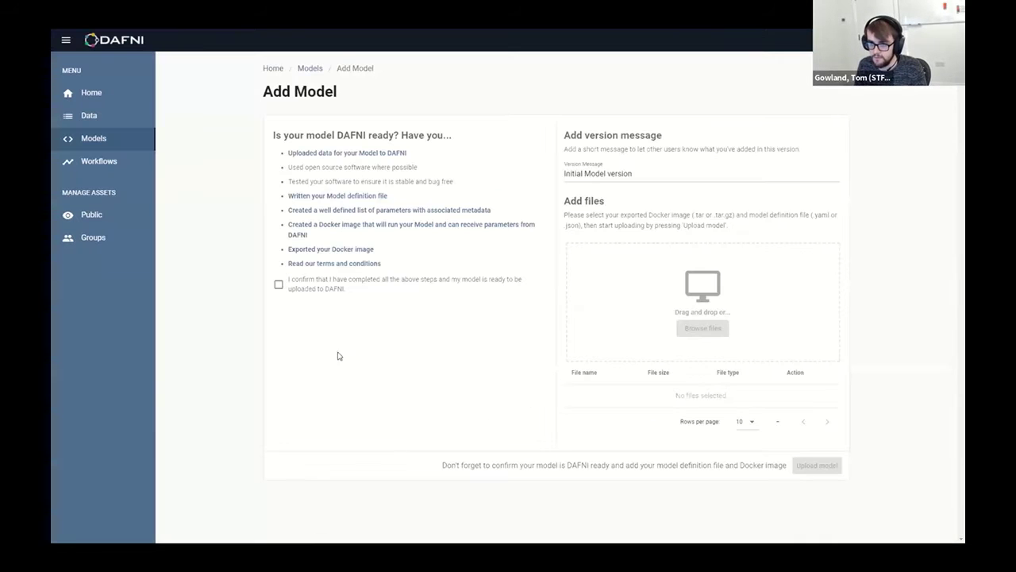
Step: Confirm DAFNI readiness, add covid_model_definition.yaml and covid_tar_ball.tar.gz, then start and cancel the upload
{"action": "left_click", "coordinate": [285, 287]}
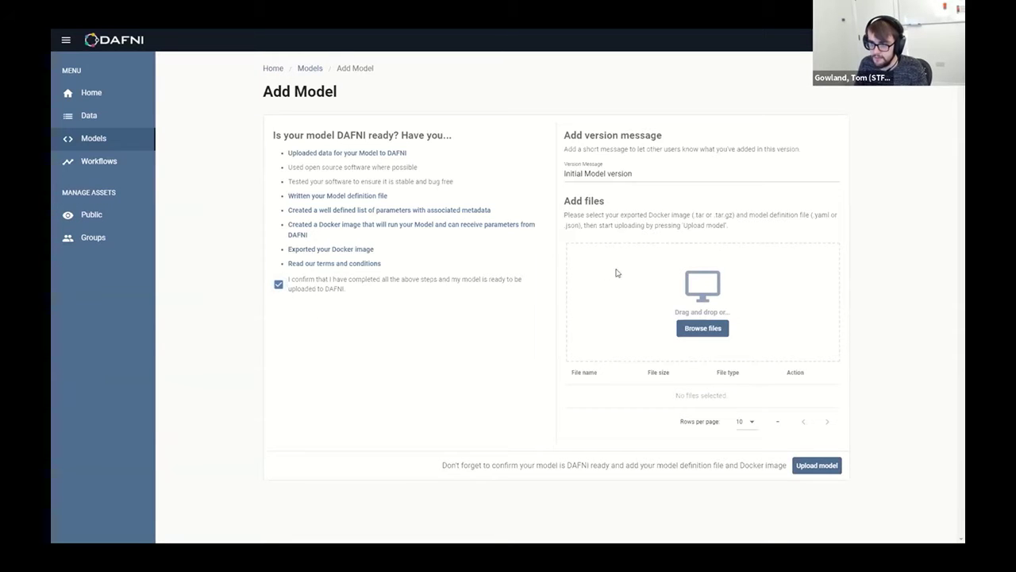
{"action": "left_click", "coordinate": [691, 335]}
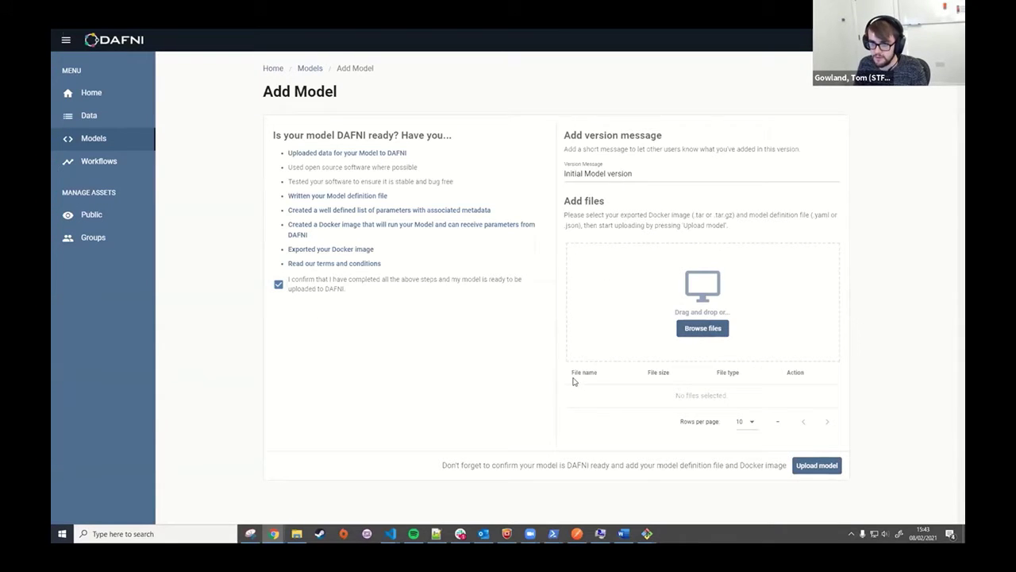
{"action": "left_click", "coordinate": [182, 129]}
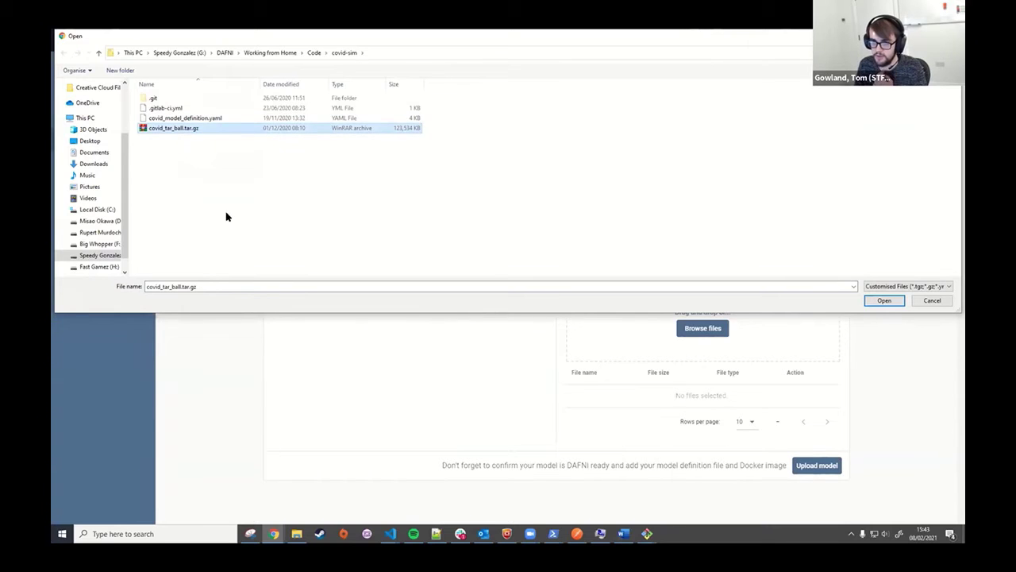
{"action": "left_click_drag", "start_coordinate": [327, 187], "coordinate": [178, 116]}
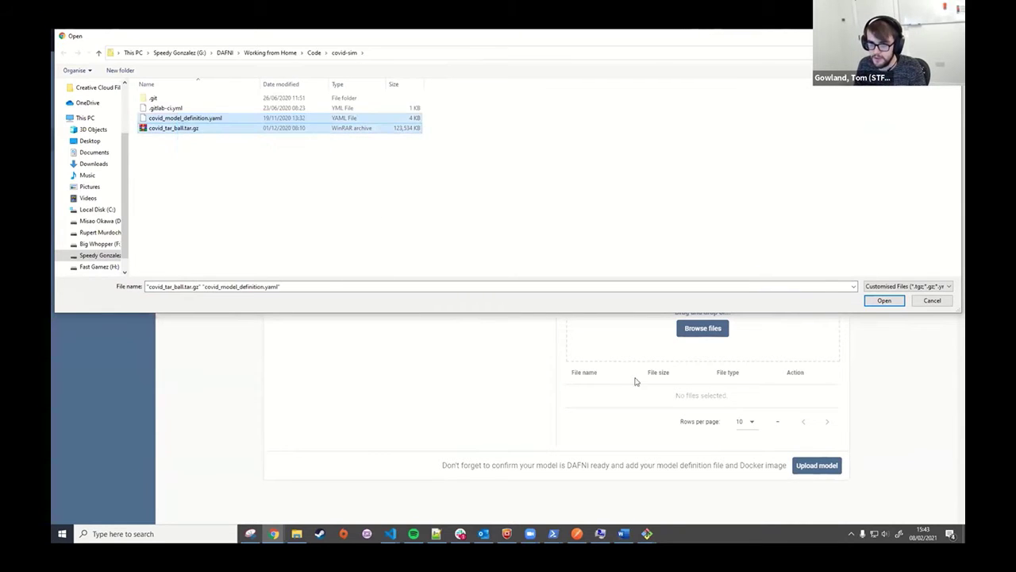
{"action": "left_click", "coordinate": [884, 300]}
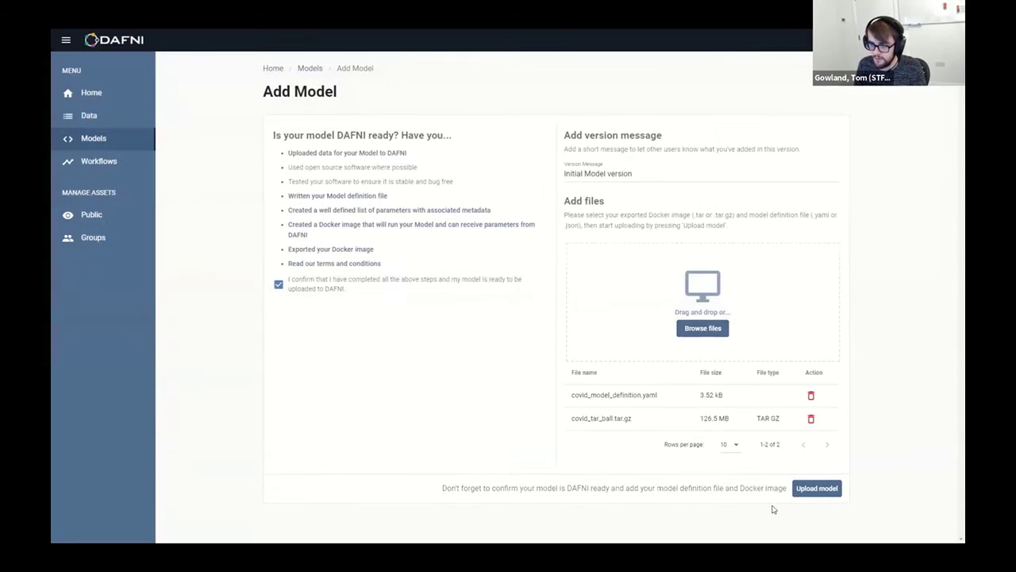
{"action": "left_click", "coordinate": [812, 490]}
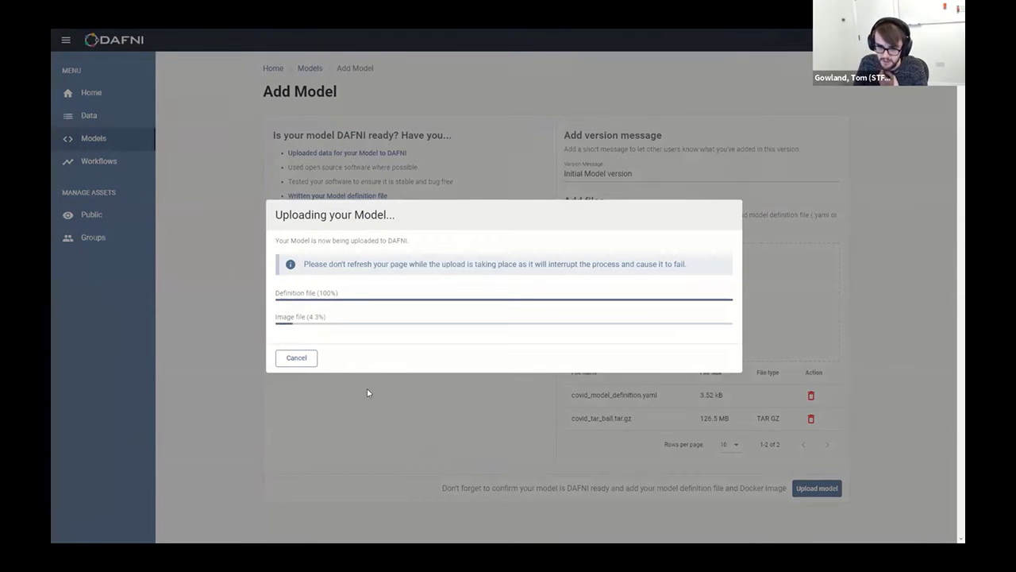
{"action": "left_click", "coordinate": [297, 359]}
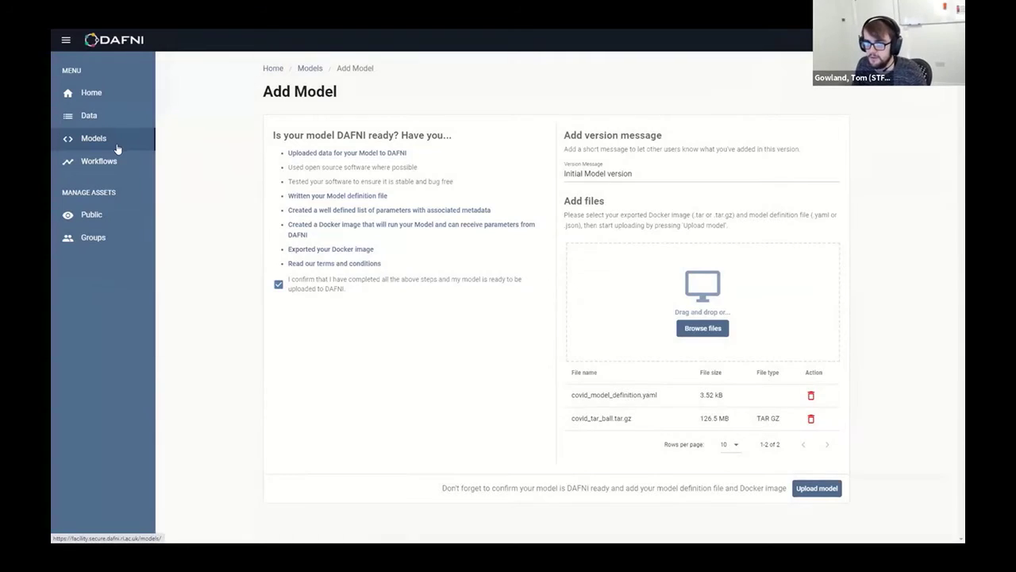
Step: Search the Models list for 'COV' to find the COVID models
{"action": "left_click", "coordinate": [115, 146]}
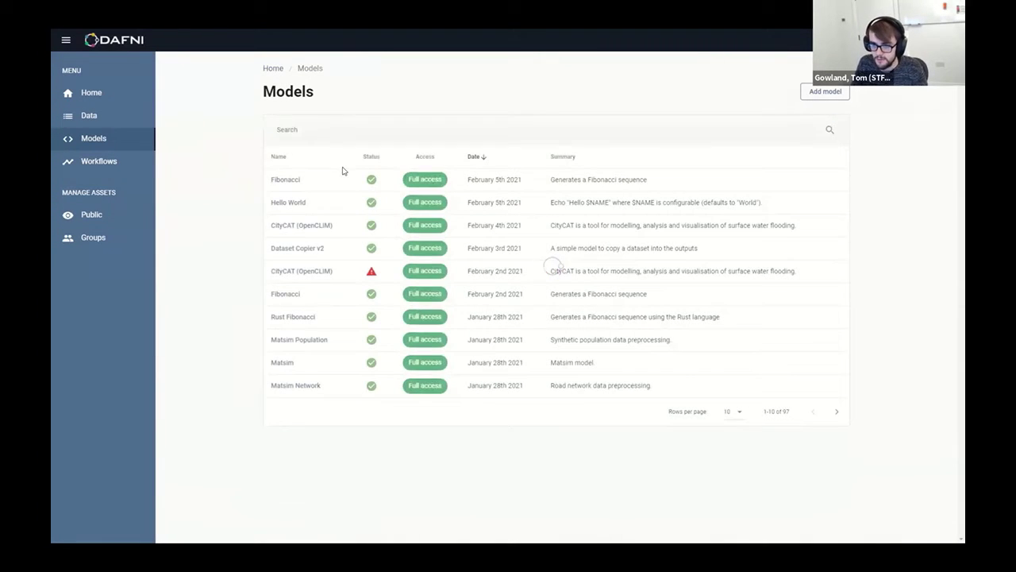
{"action": "left_click", "coordinate": [322, 127]}
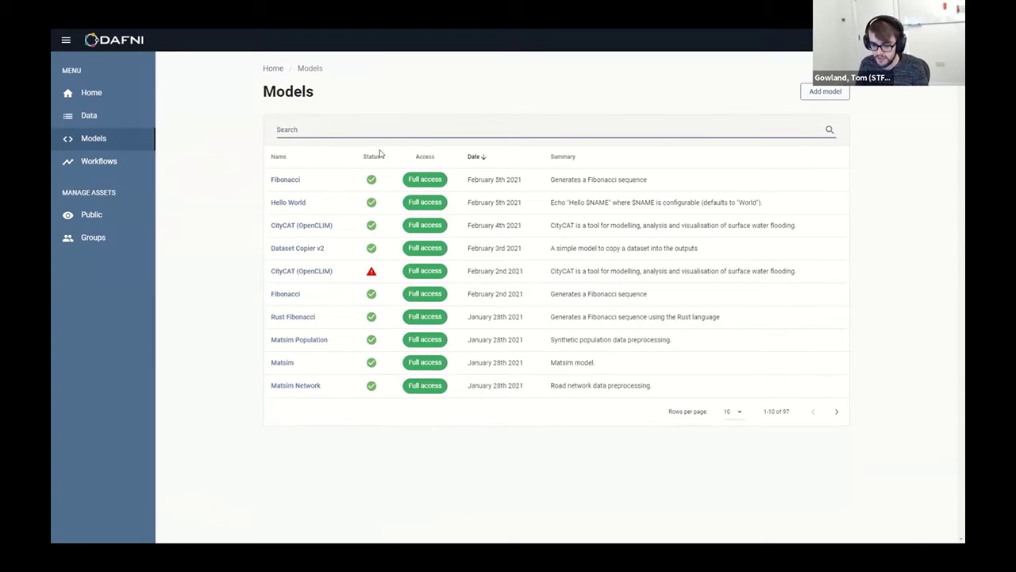
{"action": "type", "text": "COVID"}
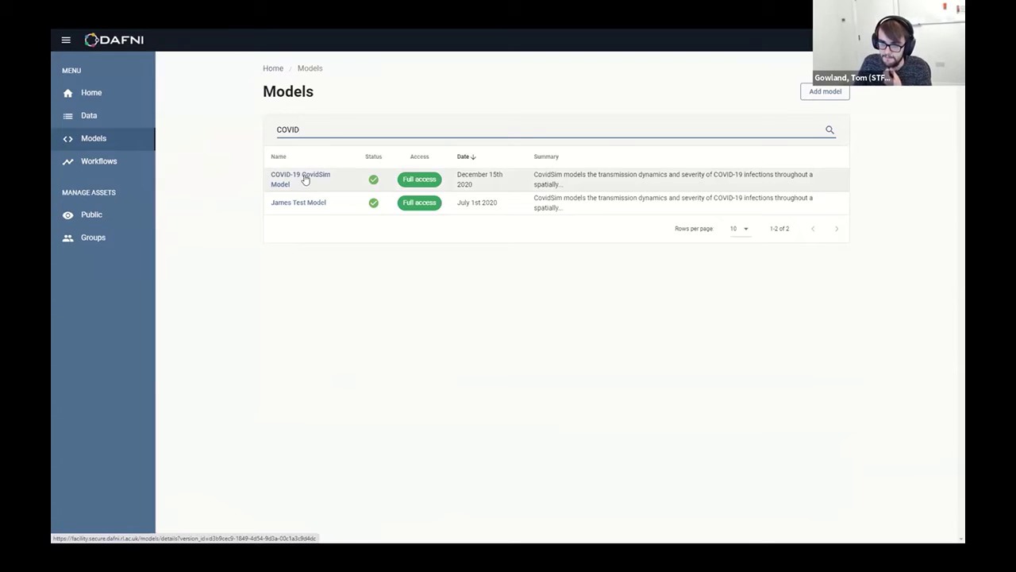
Step: Inspect the COVID-19 CovidSim Model's parameters, description and version history
{"action": "left_click", "coordinate": [305, 179]}
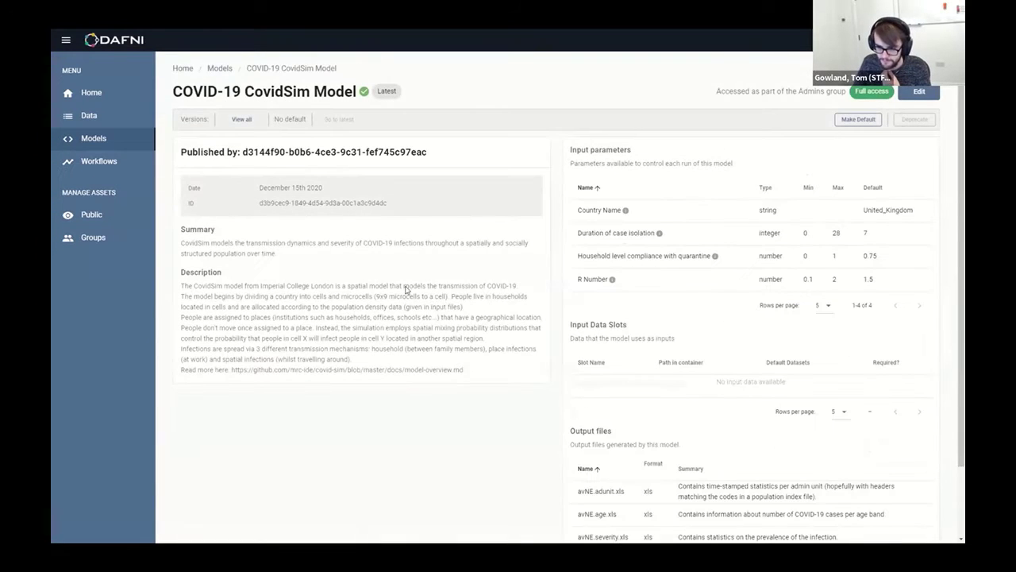
{"action": "left_click_drag", "start_coordinate": [570, 151], "coordinate": [788, 336]}
{"action": "left_click", "coordinate": [751, 344]}
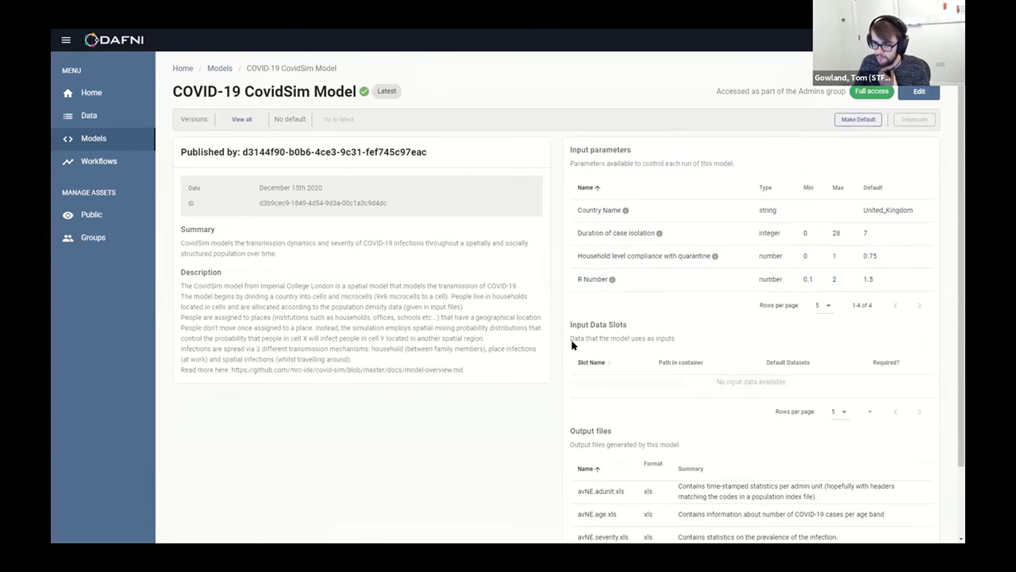
{"action": "left_click_drag", "start_coordinate": [479, 373], "coordinate": [179, 241]}
{"action": "left_click", "coordinate": [427, 429]}
{"action": "scroll", "coordinate": [444, 413], "scroll_direction": "down", "scroll_amount": 2}
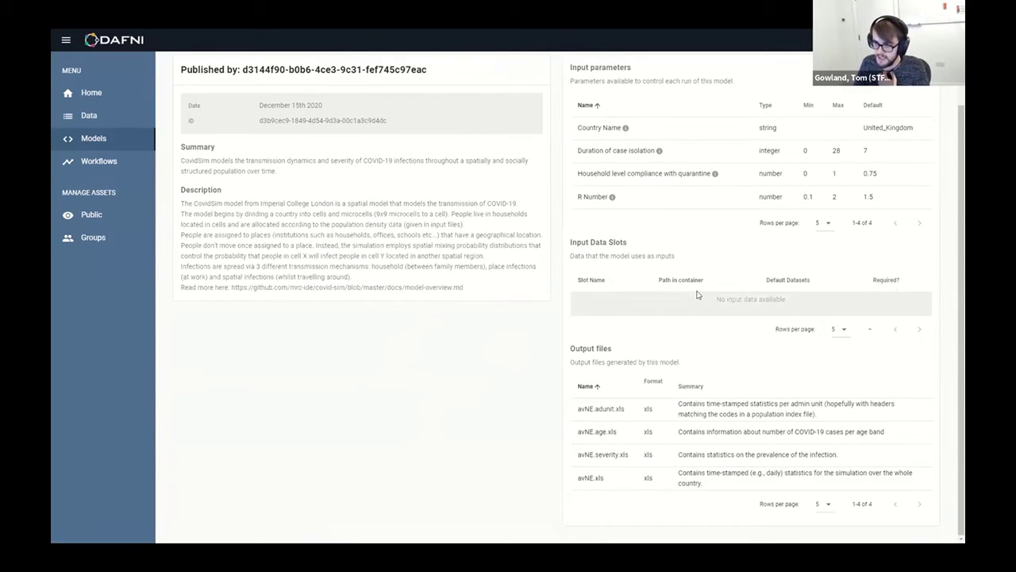
{"action": "scroll", "coordinate": [400, 463], "scroll_direction": "up", "scroll_amount": 2}
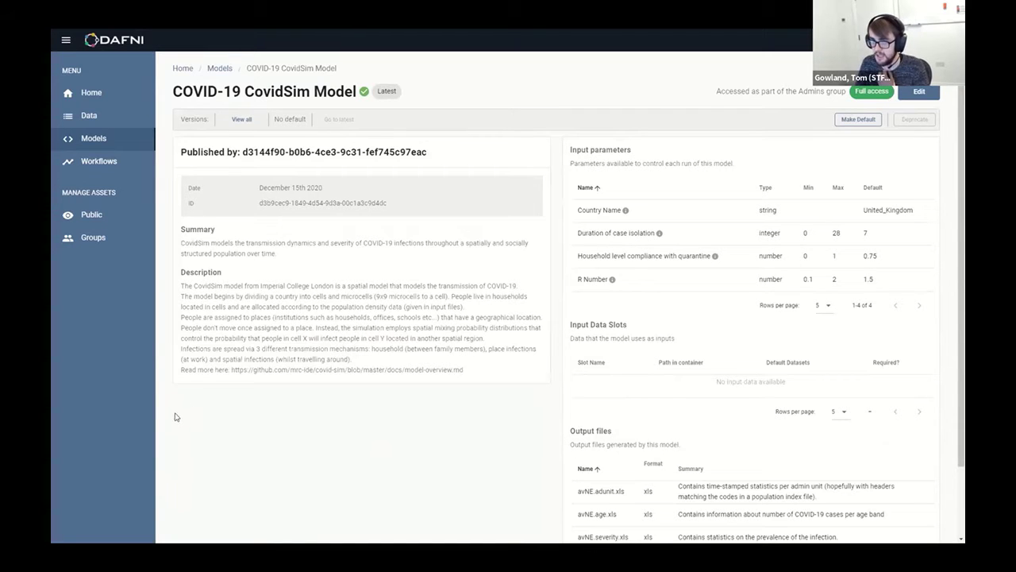
{"action": "left_click", "coordinate": [242, 119]}
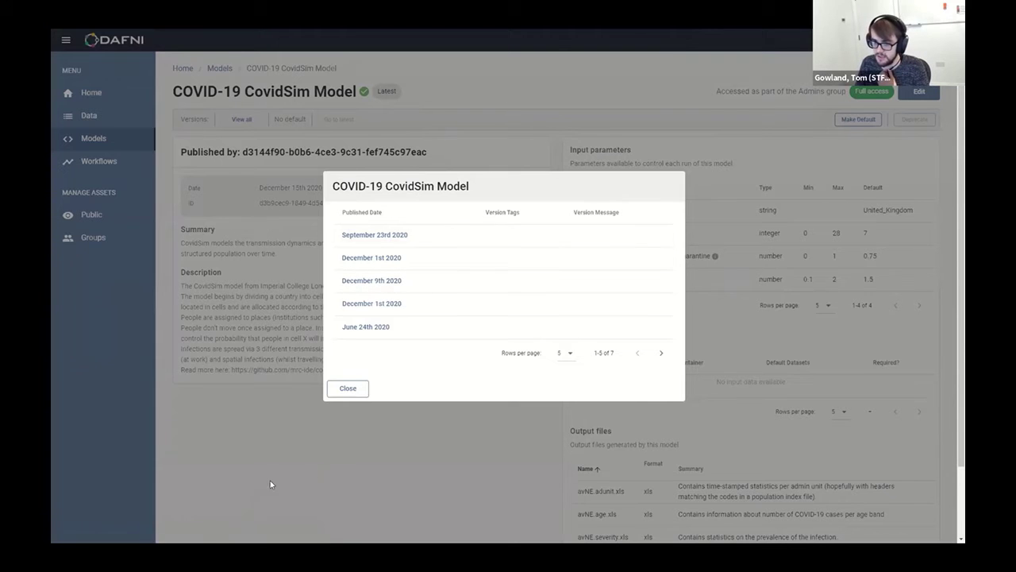
{"action": "left_click", "coordinate": [350, 394]}
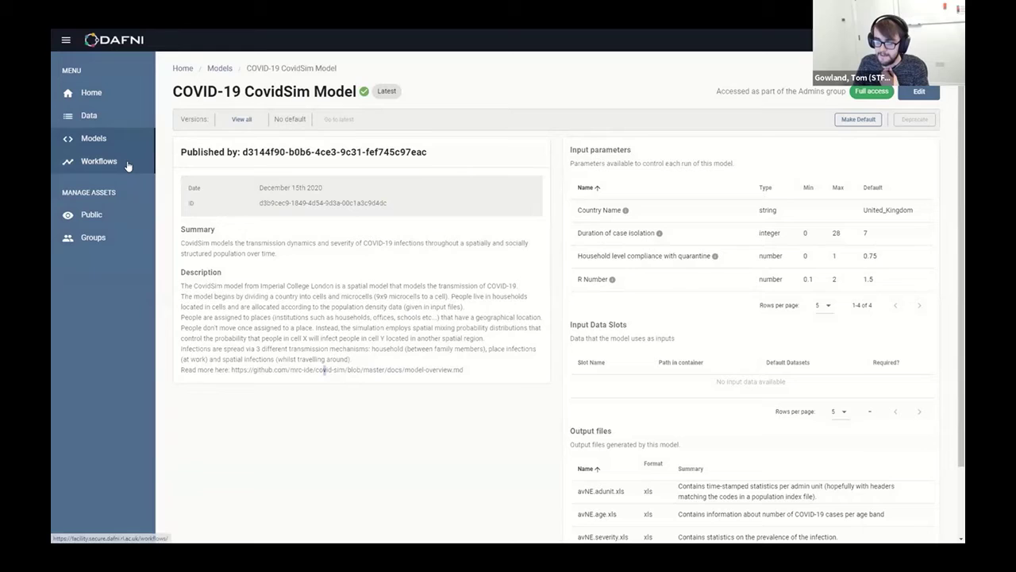
Step: Start a new workflow from the Workflows page and name it 'covid'
{"action": "left_click", "coordinate": [127, 165]}
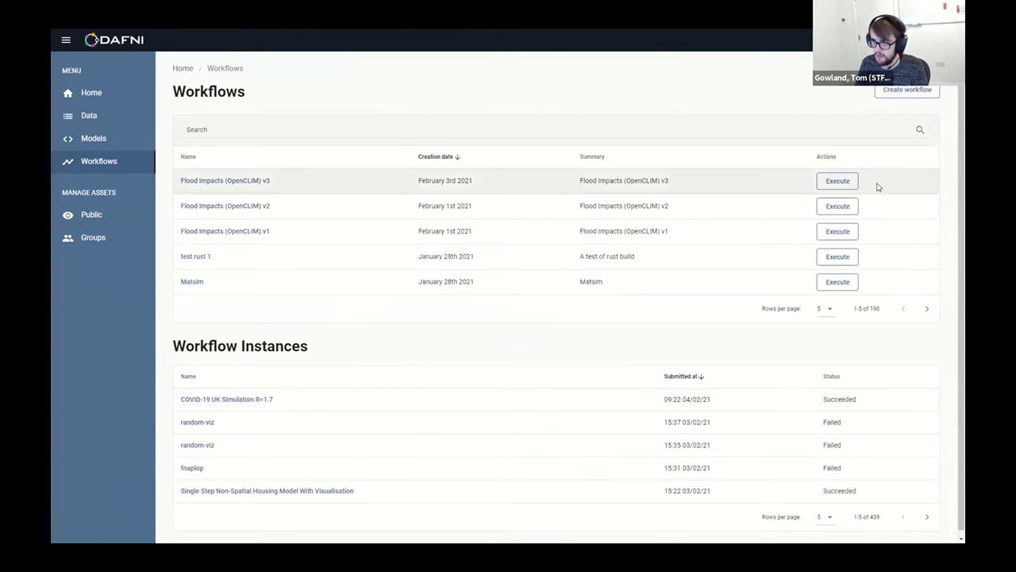
{"action": "left_click", "coordinate": [908, 91]}
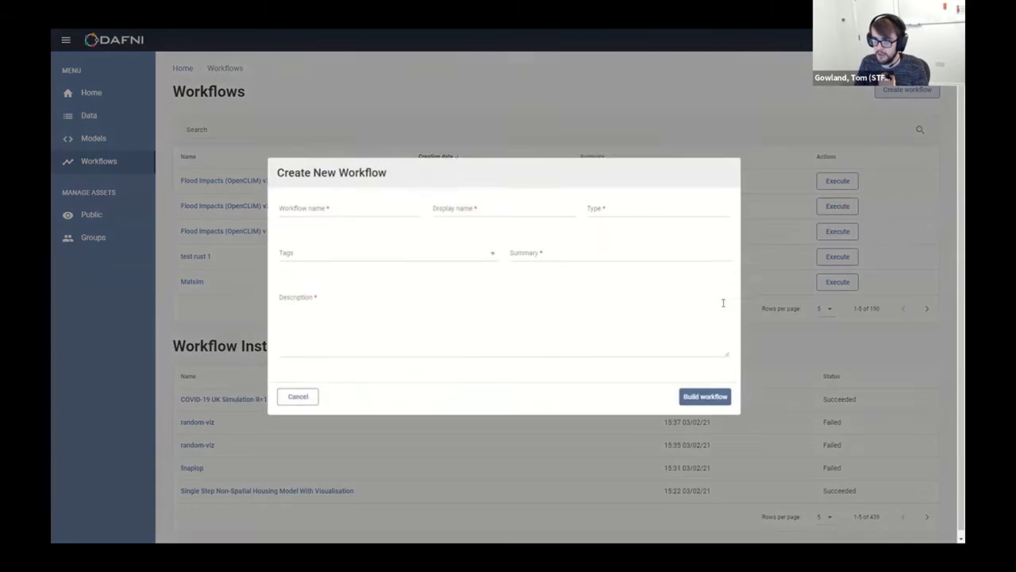
{"action": "left_click", "coordinate": [322, 207]}
{"action": "type", "text": "covi"}
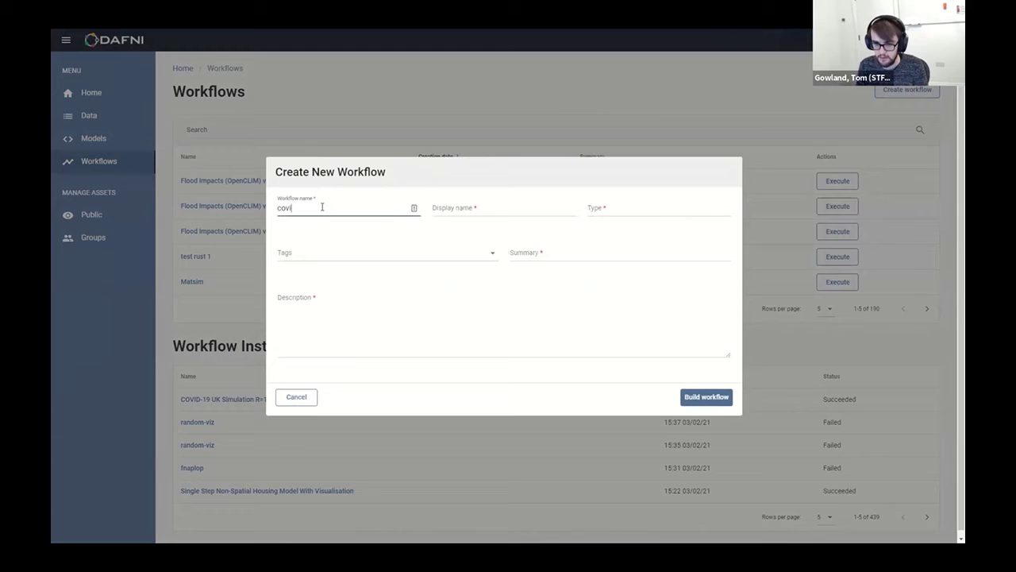
{"action": "type", "text": "d"}
Step: Copy 'covid' into the display name, type, summary and description fields
{"action": "key", "text": "ctrl+a"}
{"action": "key", "text": "ctrl+c"}
{"action": "left_click", "coordinate": [533, 207]}
{"action": "key", "text": "ctrl+v"}
{"action": "key", "text": "Tab"}
{"action": "key", "text": "ctrl+v"}
{"action": "left_click", "coordinate": [568, 254]}
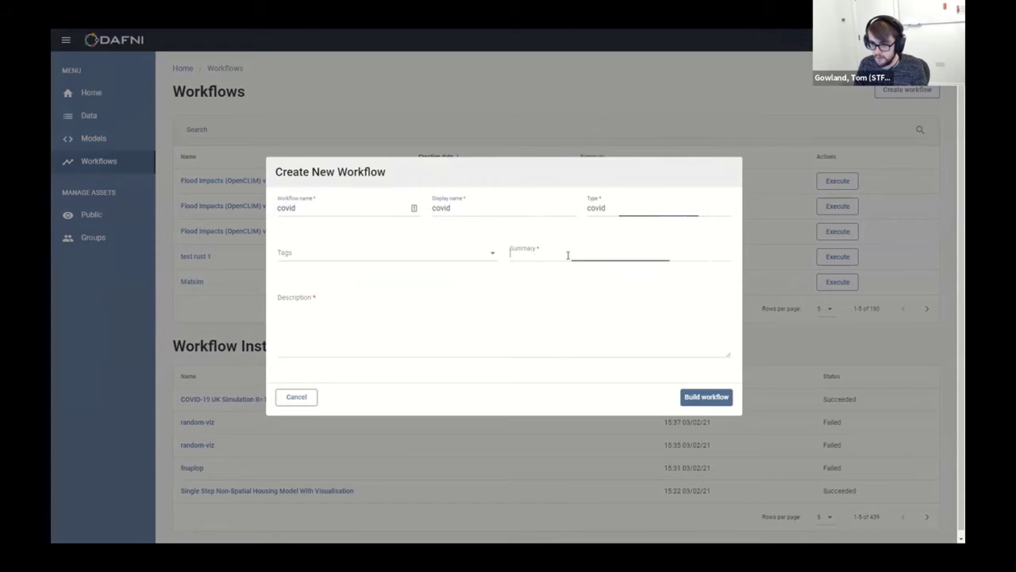
{"action": "key", "text": "ctrl+v"}
{"action": "left_click", "coordinate": [422, 331]}
{"action": "key", "text": "ctrl+v"}
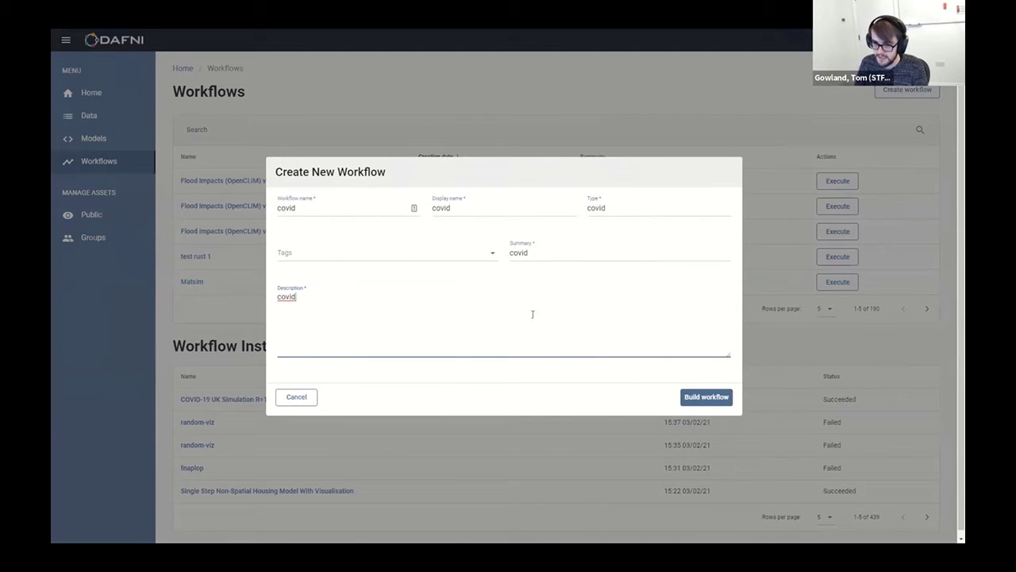
Step: Create the covid workflow and open the editor for its empty step
{"action": "left_click", "coordinate": [709, 399]}
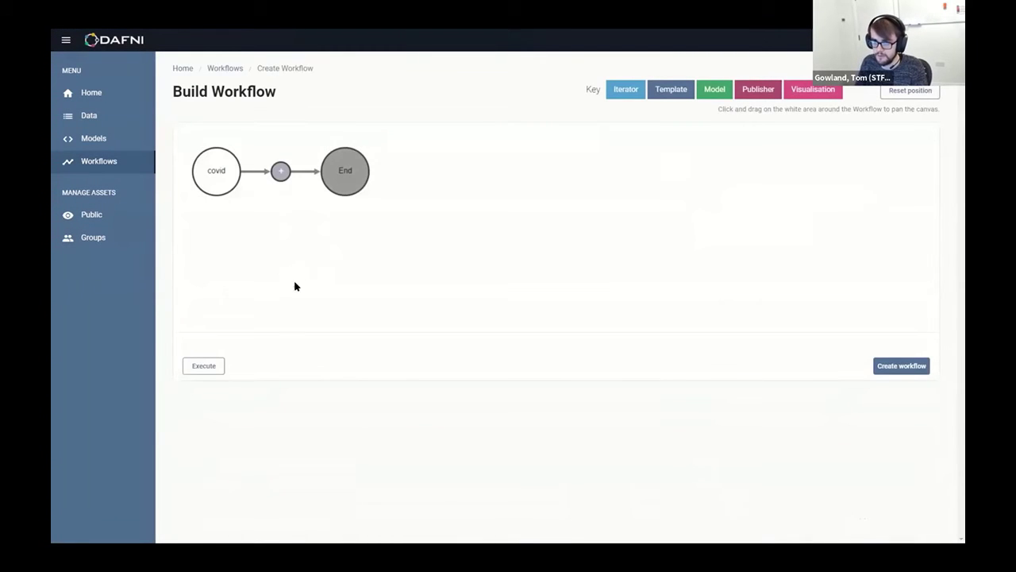
{"action": "left_click_drag", "start_coordinate": [310, 205], "coordinate": [320, 227]}
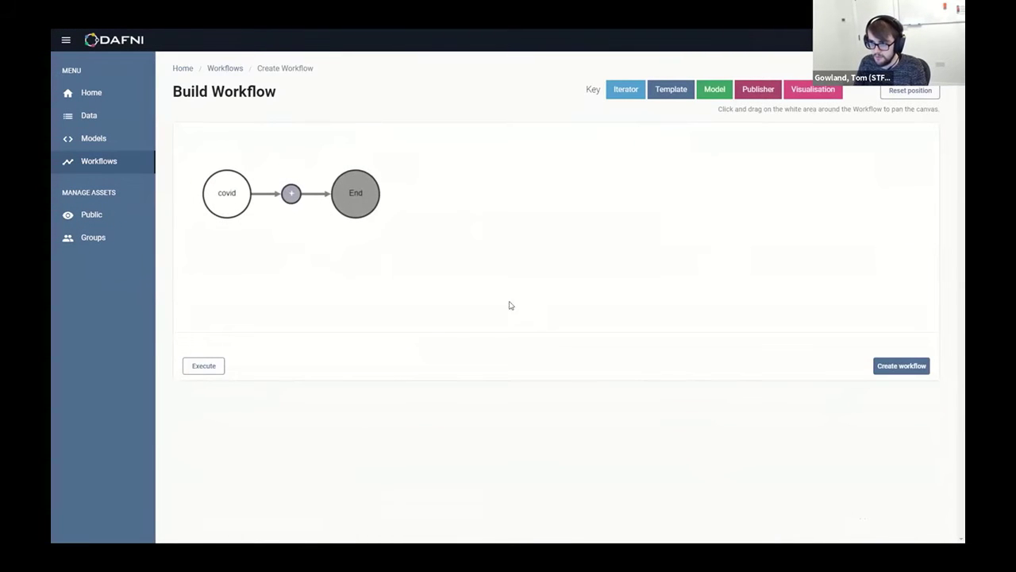
{"action": "left_click_drag", "start_coordinate": [413, 297], "coordinate": [418, 289]}
{"action": "left_click_drag", "start_coordinate": [298, 249], "coordinate": [321, 252]}
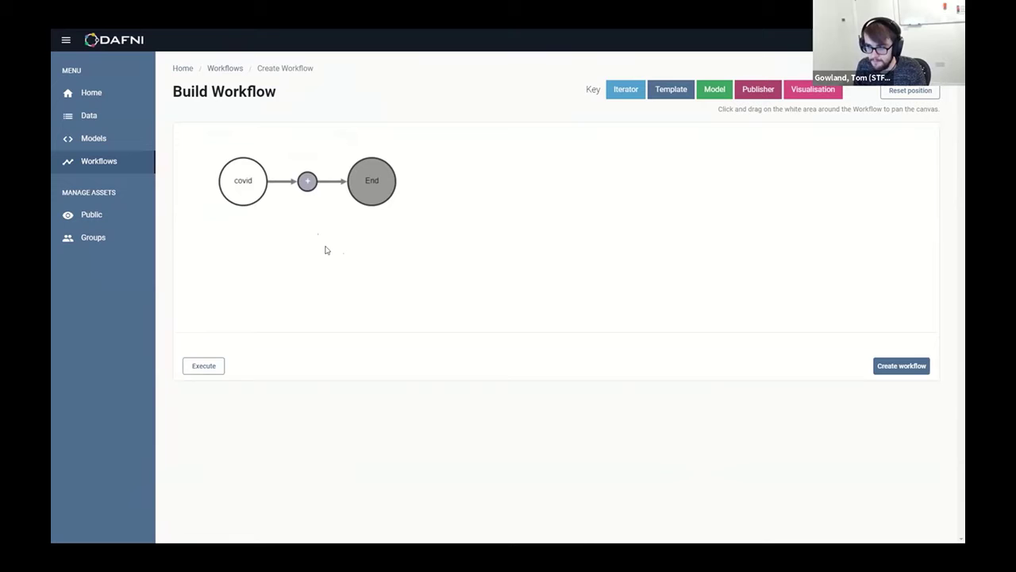
{"action": "left_click", "coordinate": [312, 189]}
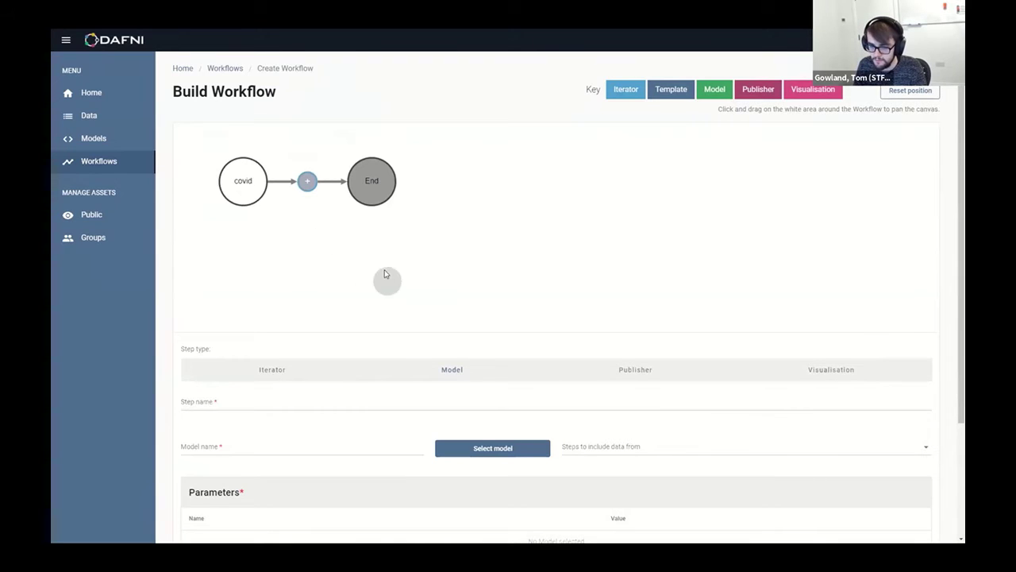
{"action": "left_click_drag", "start_coordinate": [386, 278], "coordinate": [382, 266]}
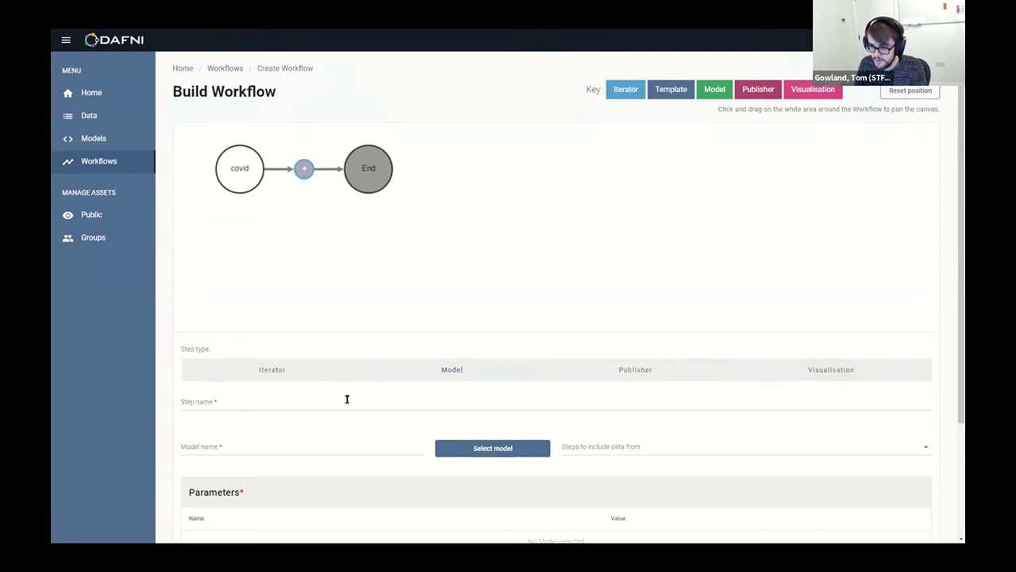
Step: Check the Iterator step options, keeping MonteCarlo as the iterator type
{"action": "left_click", "coordinate": [285, 377]}
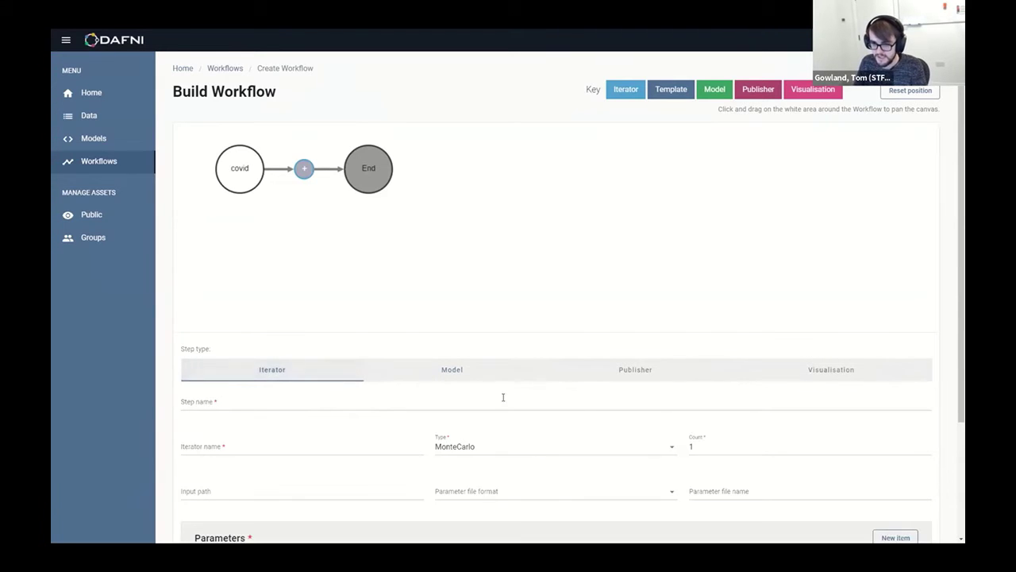
{"action": "scroll", "coordinate": [370, 388], "scroll_direction": "down", "scroll_amount": 1}
{"action": "scroll", "coordinate": [370, 388], "scroll_direction": "down", "scroll_amount": 1}
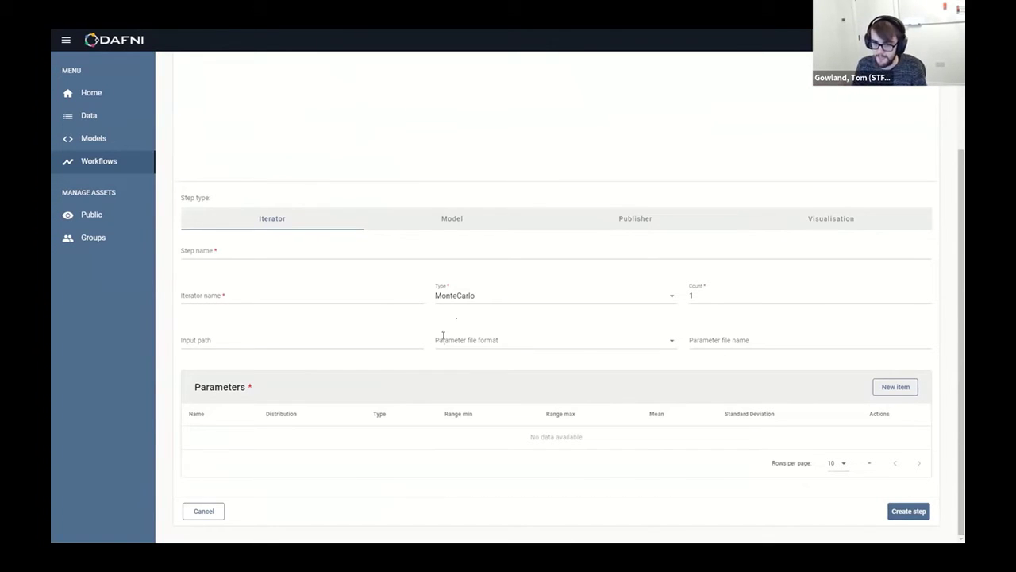
{"action": "left_click", "coordinate": [461, 297]}
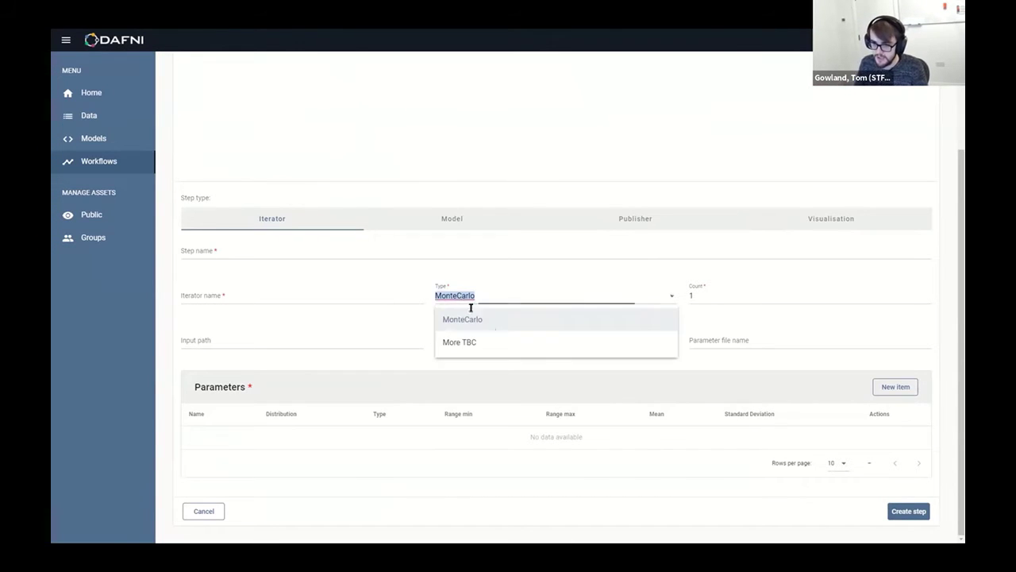
{"action": "left_click", "coordinate": [409, 371]}
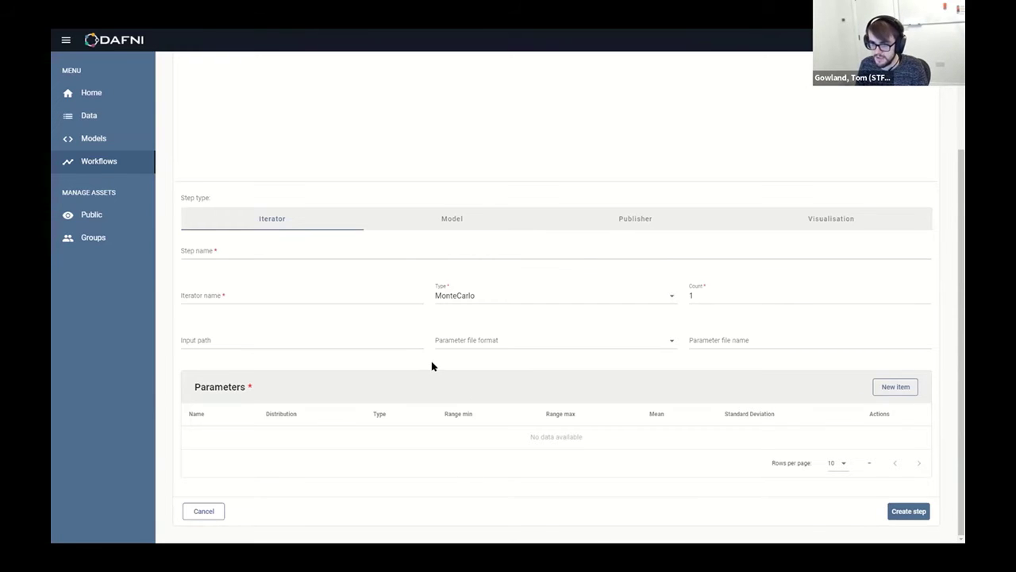
{"action": "scroll", "coordinate": [432, 365], "scroll_direction": "up", "scroll_amount": 2}
{"action": "scroll", "coordinate": [433, 363], "scroll_direction": "down", "scroll_amount": 2}
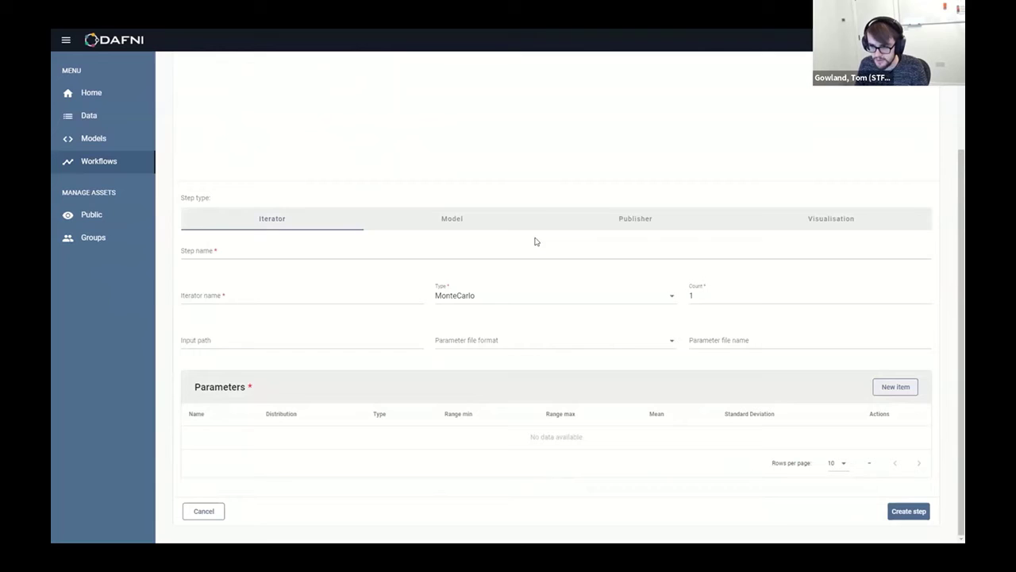
Step: Make the new step a Model step named 'covid'
{"action": "left_click", "coordinate": [471, 228]}
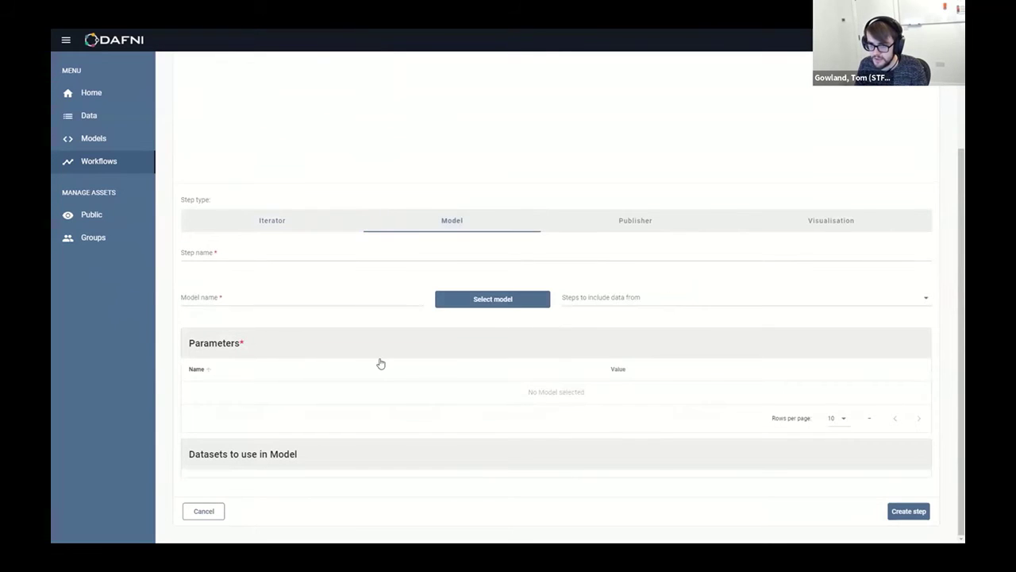
{"action": "left_click", "coordinate": [296, 251]}
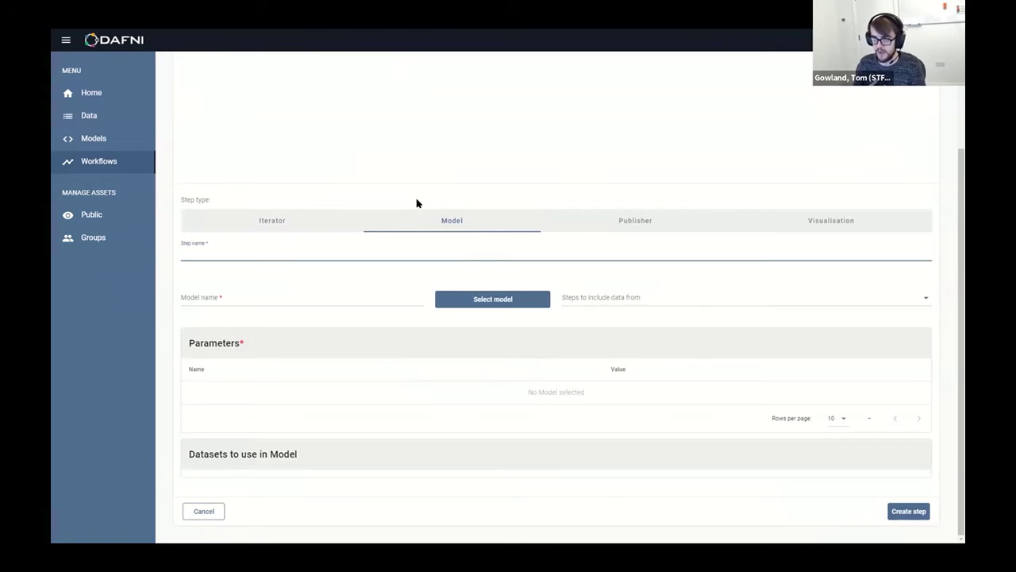
{"action": "scroll", "coordinate": [287, 247], "scroll_direction": "up", "scroll_amount": 2}
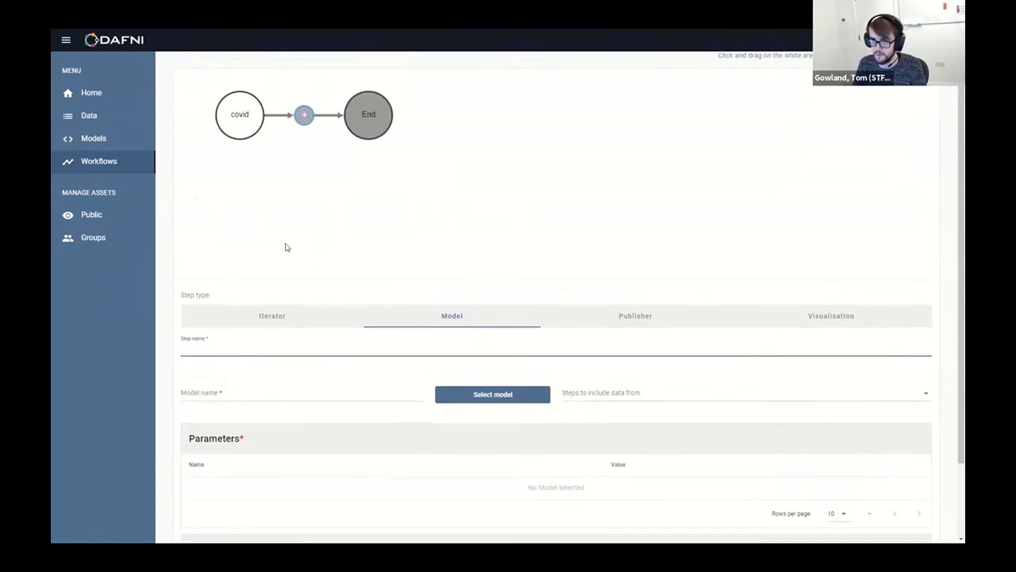
{"action": "scroll", "coordinate": [287, 247], "scroll_direction": "up", "scroll_amount": 1}
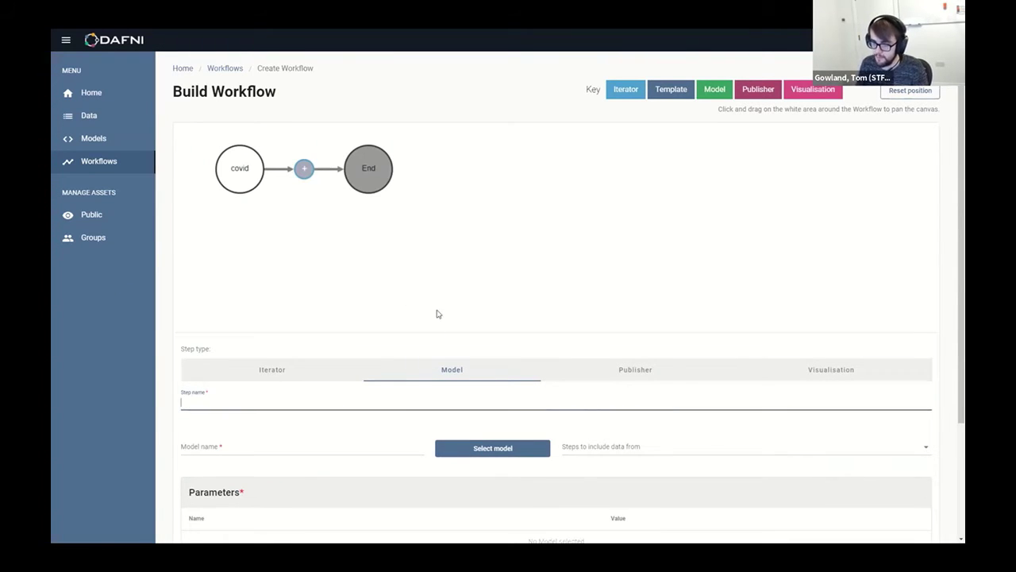
{"action": "type", "text": "covid"}
Step: Search 'COVID' and assign the COVID-19 CovidSim Model to the step
{"action": "left_click", "coordinate": [488, 448]}
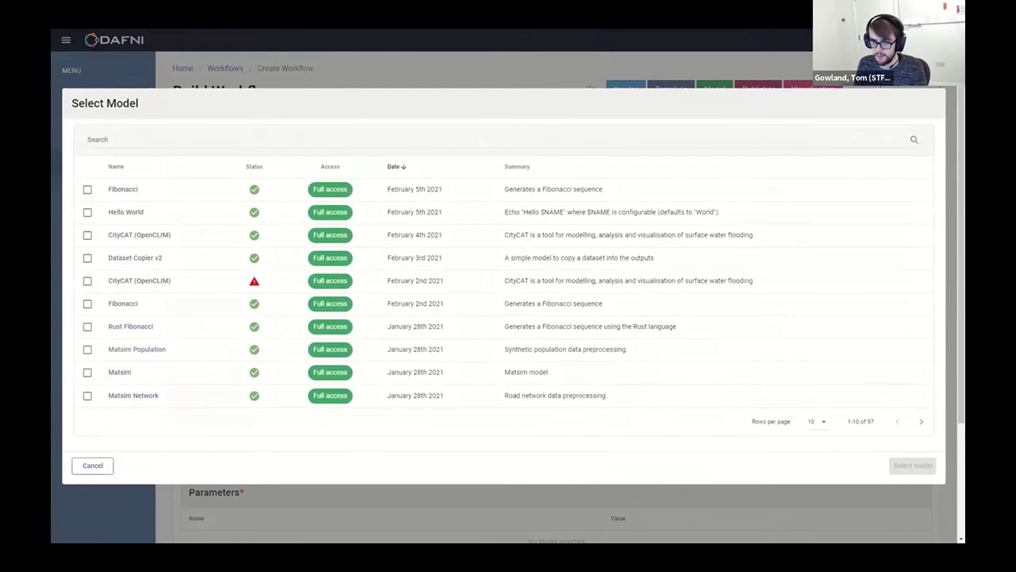
{"action": "left_click", "coordinate": [165, 140]}
{"action": "type", "text": "COVID"}
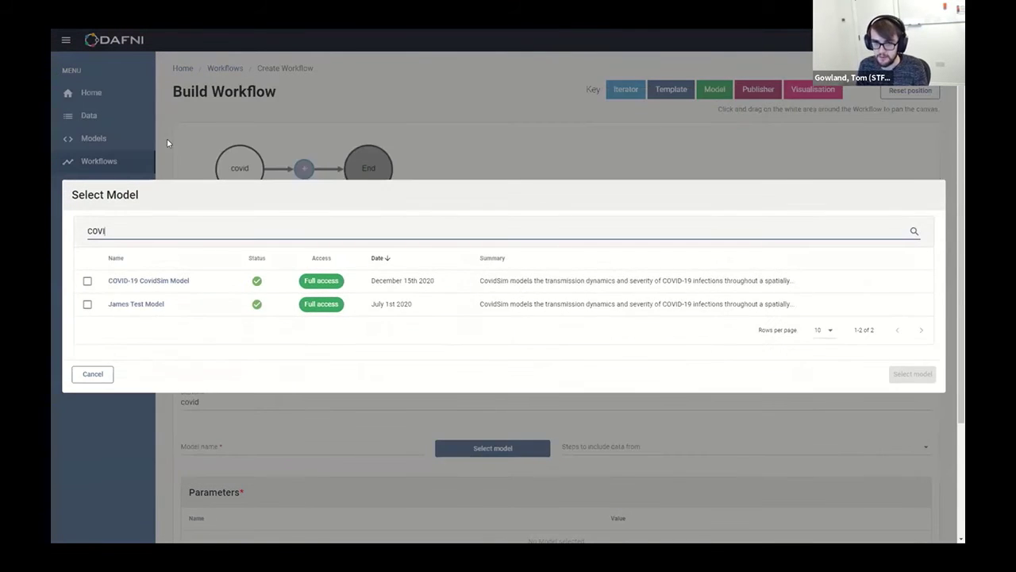
{"action": "left_click", "coordinate": [89, 283]}
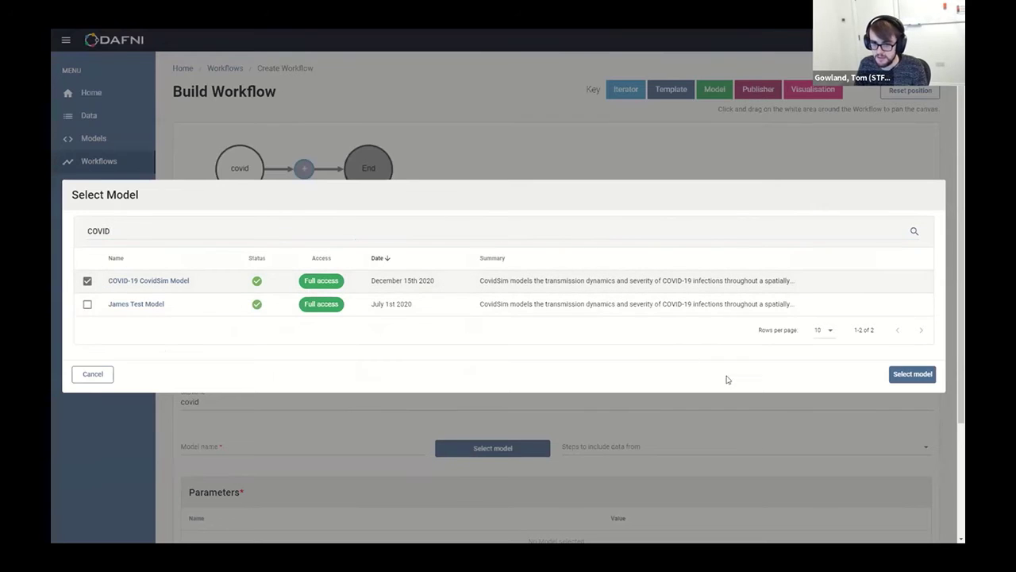
{"action": "left_click", "coordinate": [911, 374]}
Step: Review which earlier steps supply data to the covid step
{"action": "scroll", "coordinate": [423, 429], "scroll_direction": "down", "scroll_amount": 2}
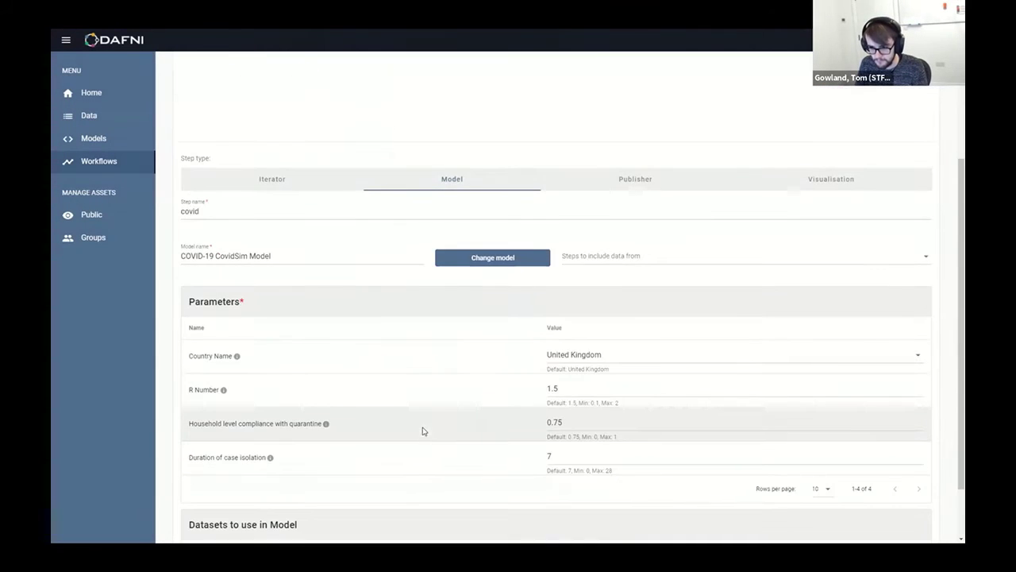
{"action": "scroll", "coordinate": [477, 357], "scroll_direction": "down", "scroll_amount": 1}
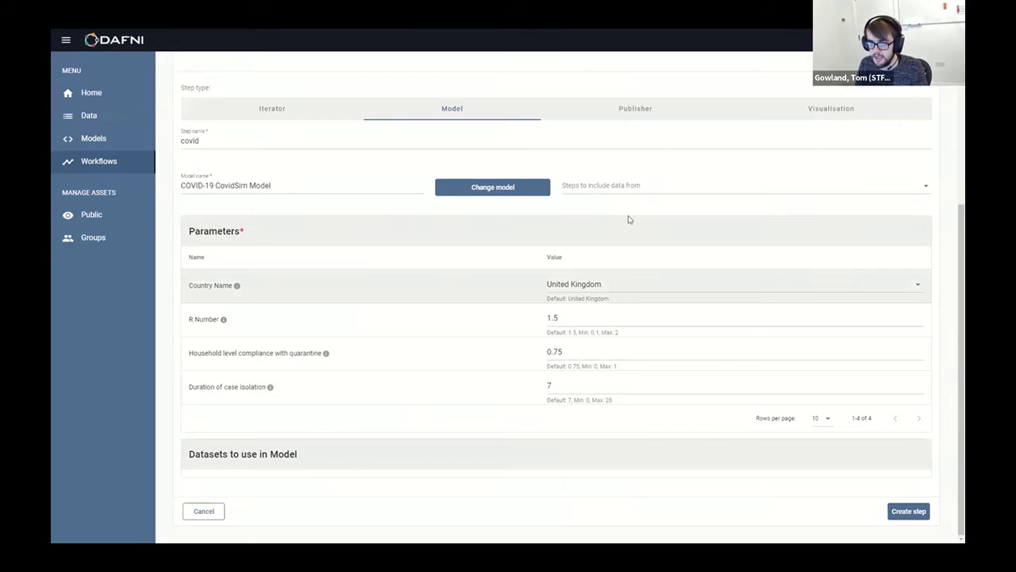
{"action": "left_click", "coordinate": [606, 183]}
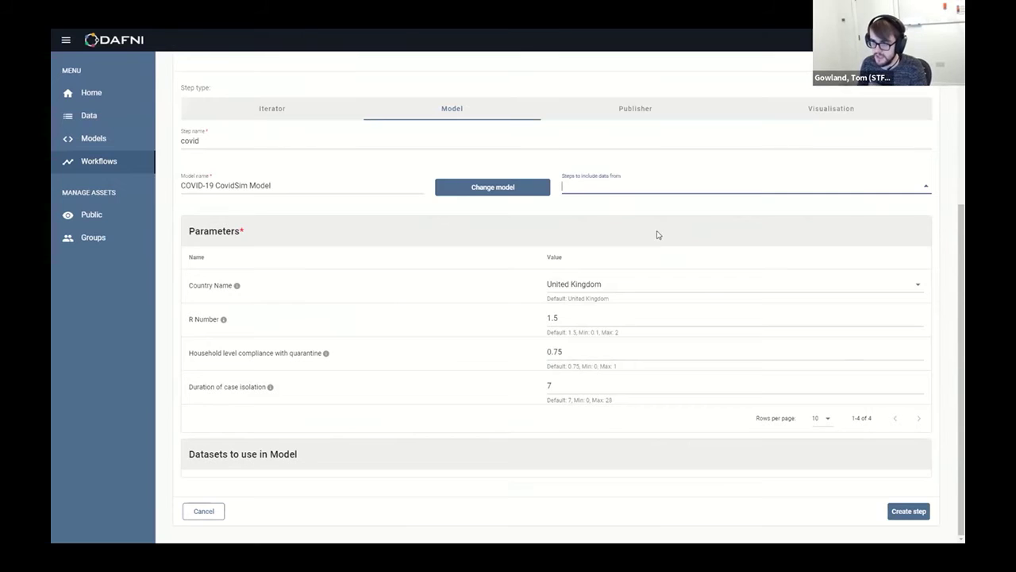
{"action": "scroll", "coordinate": [582, 275], "scroll_direction": "up", "scroll_amount": 3}
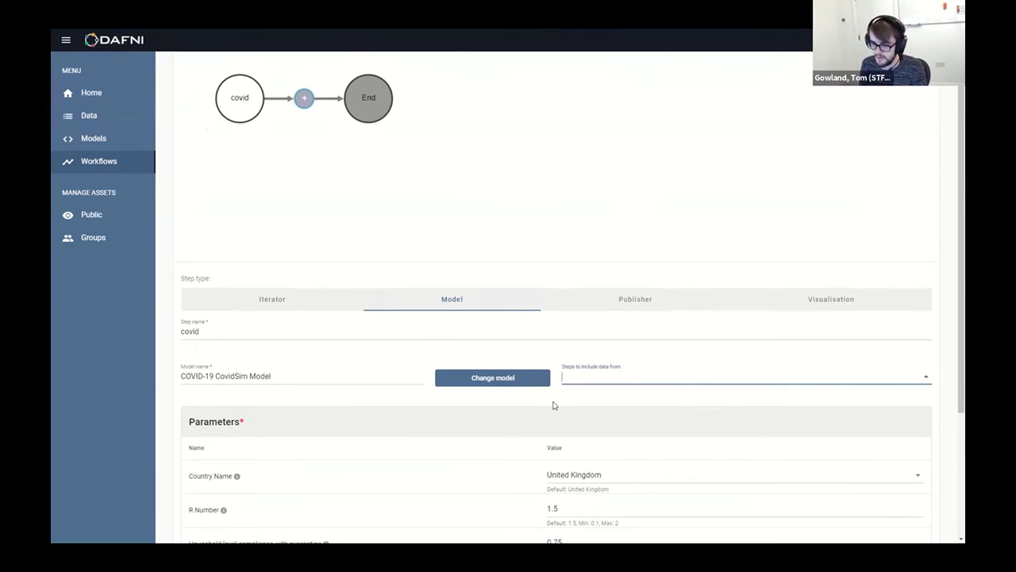
{"action": "scroll", "coordinate": [493, 403], "scroll_direction": "down", "scroll_amount": 3}
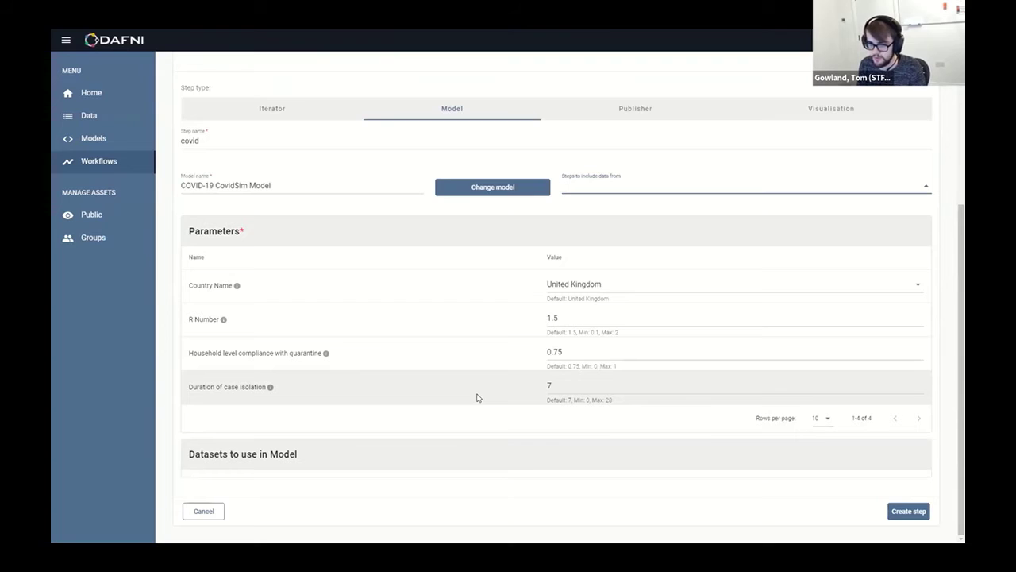
Step: Keep United Kingdom as the Country Name parameter
{"action": "left_click", "coordinate": [672, 291]}
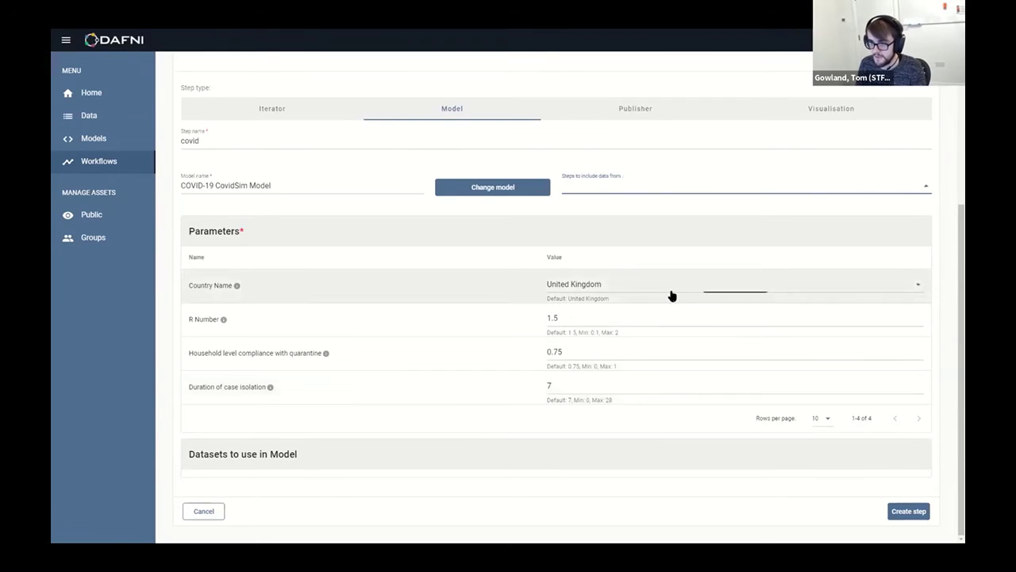
{"action": "scroll", "coordinate": [586, 343], "scroll_direction": "down", "scroll_amount": 3}
{"action": "scroll", "coordinate": [587, 390], "scroll_direction": "up", "scroll_amount": 3}
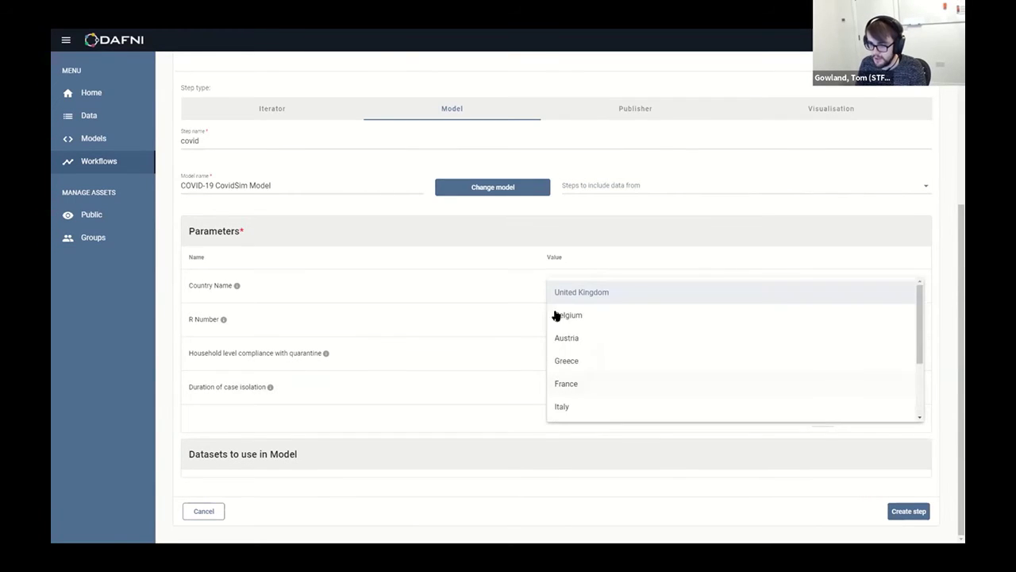
{"action": "left_click", "coordinate": [573, 288]}
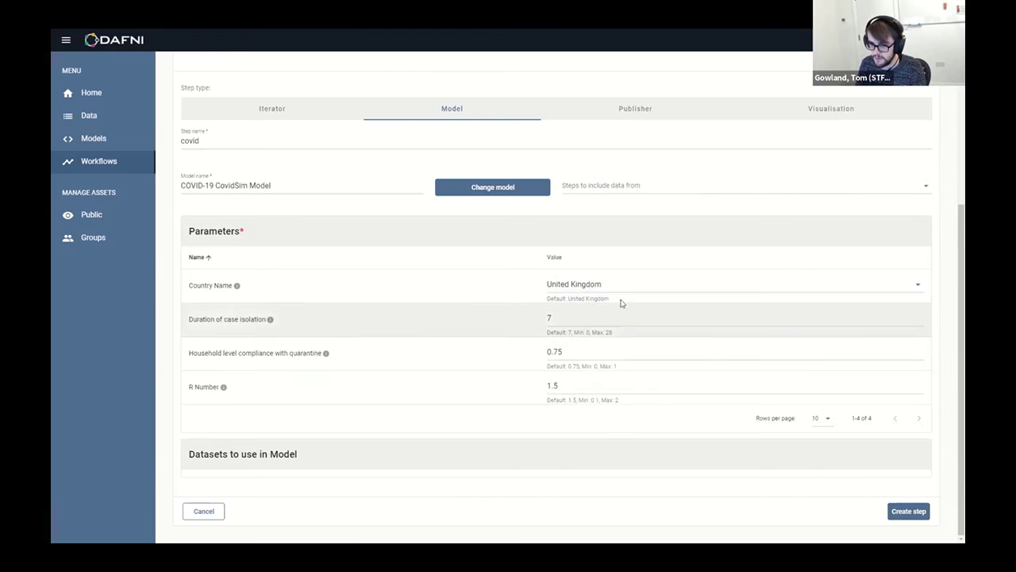
{"action": "left_click", "coordinate": [621, 286]}
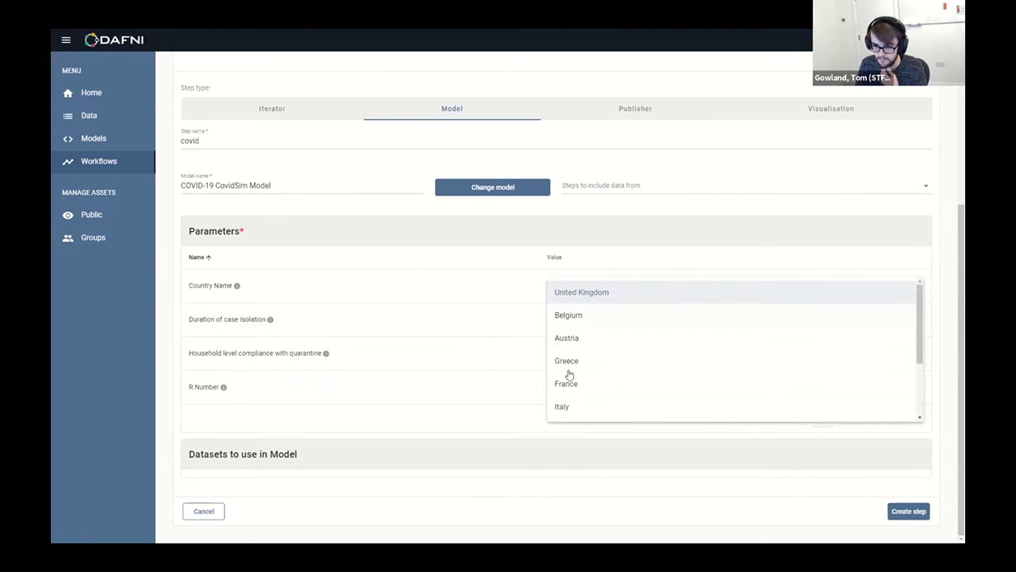
{"action": "left_click", "coordinate": [553, 254]}
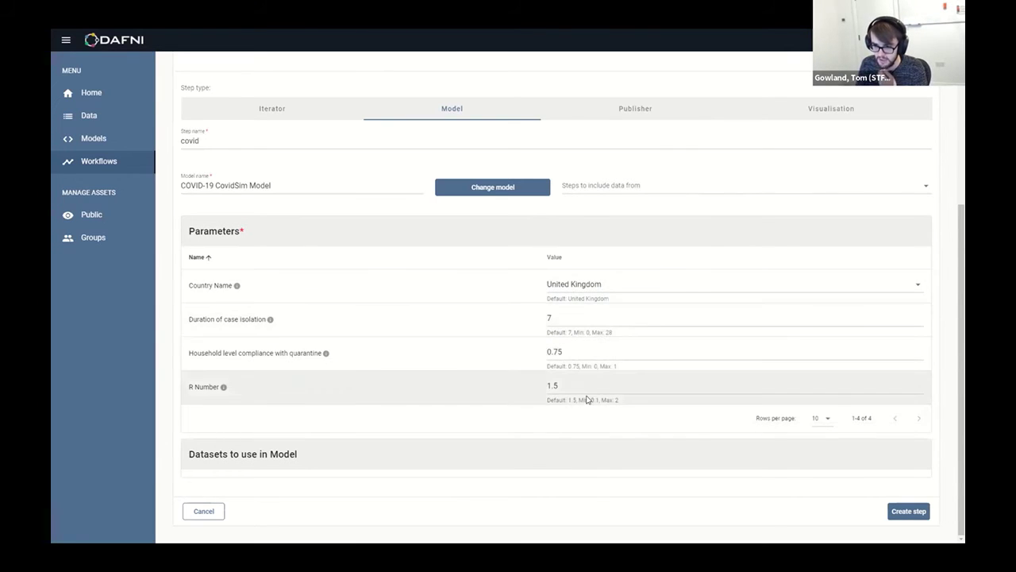
Step: Check the R Number and household compliance 0.75 defaults, then add the covid step
{"action": "left_click", "coordinate": [589, 389]}
{"action": "double_click", "coordinate": [581, 356]}
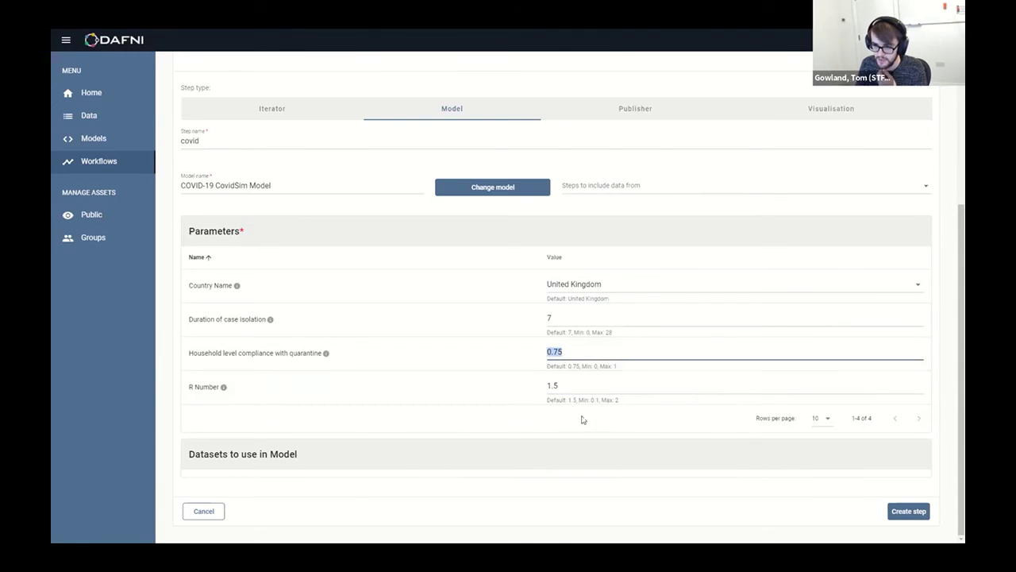
{"action": "scroll", "coordinate": [508, 398], "scroll_direction": "up", "scroll_amount": 3}
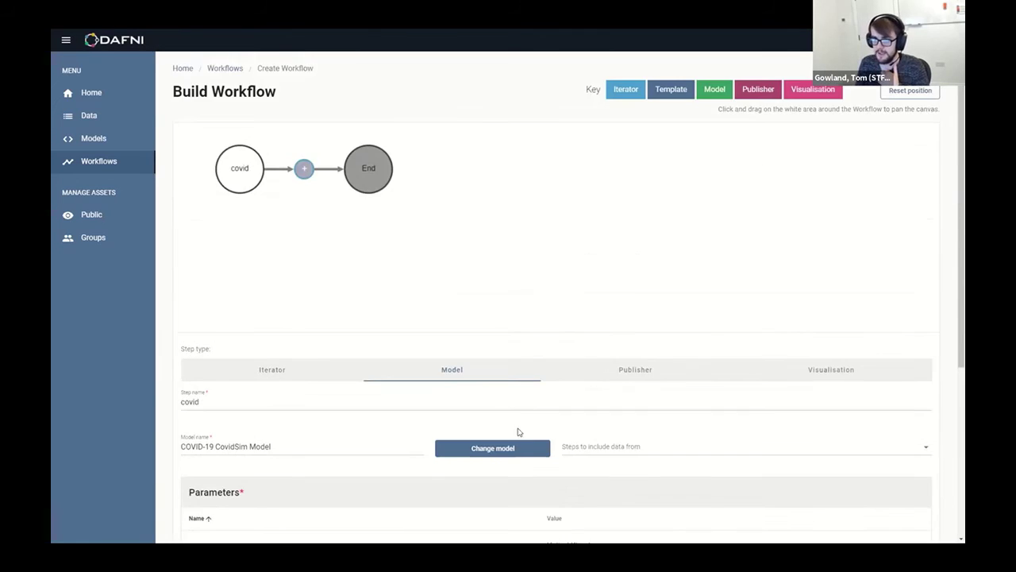
{"action": "scroll", "coordinate": [517, 428], "scroll_direction": "down", "scroll_amount": 3}
{"action": "left_click", "coordinate": [909, 511]}
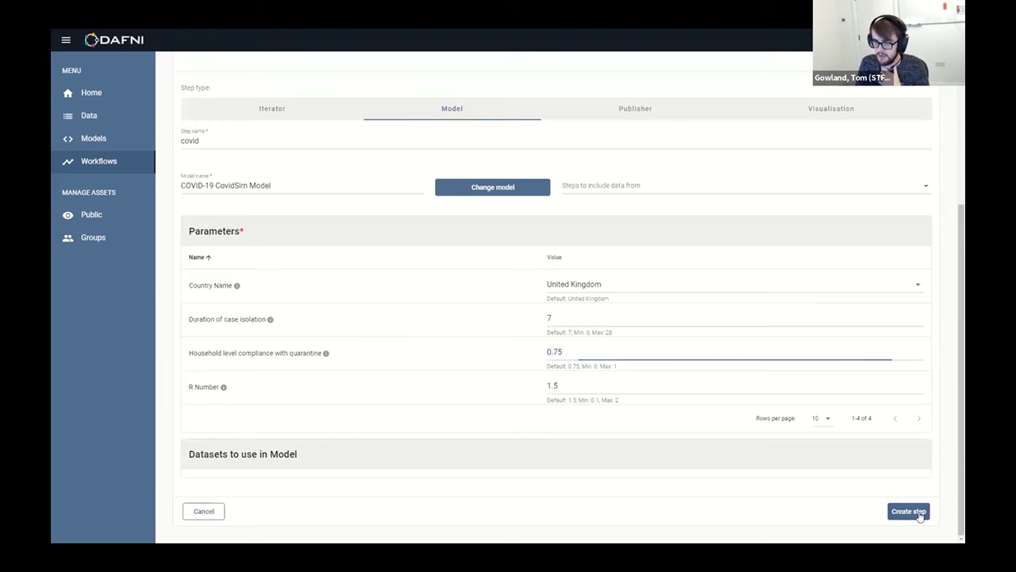
Step: Add a new step after the covid model step in the workflow
{"action": "left_click", "coordinate": [406, 168]}
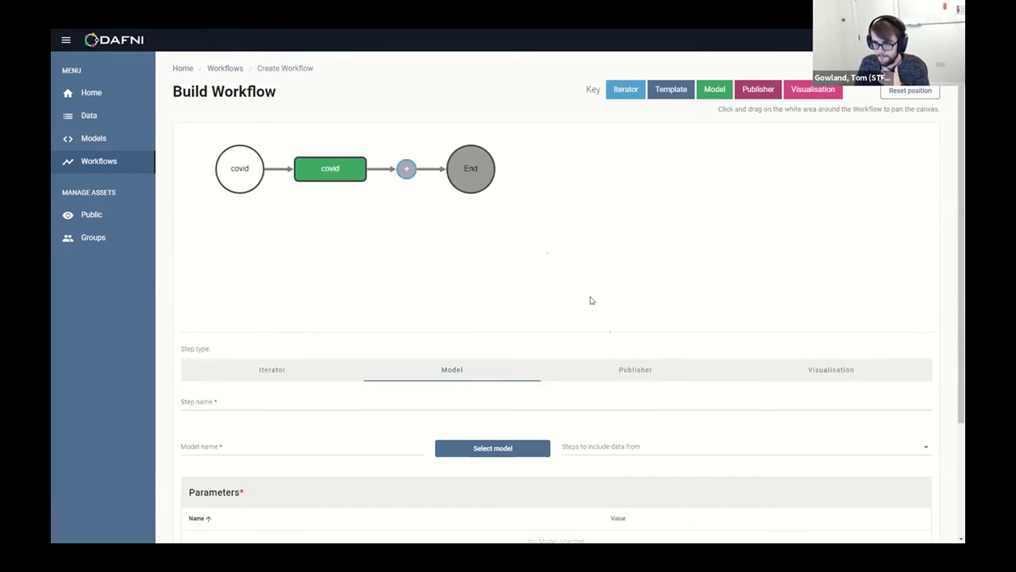
{"action": "scroll", "coordinate": [580, 301], "scroll_direction": "down", "scroll_amount": 1}
{"action": "scroll", "coordinate": [556, 199], "scroll_direction": "down", "scroll_amount": 1}
{"action": "scroll", "coordinate": [528, 225], "scroll_direction": "up", "scroll_amount": 2}
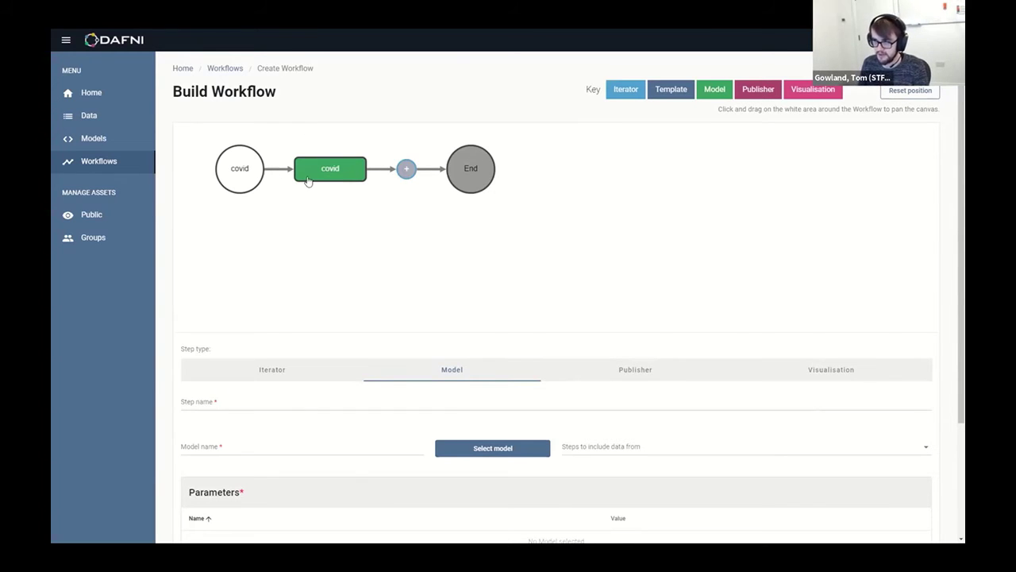
{"action": "scroll", "coordinate": [467, 254], "scroll_direction": "down", "scroll_amount": 2}
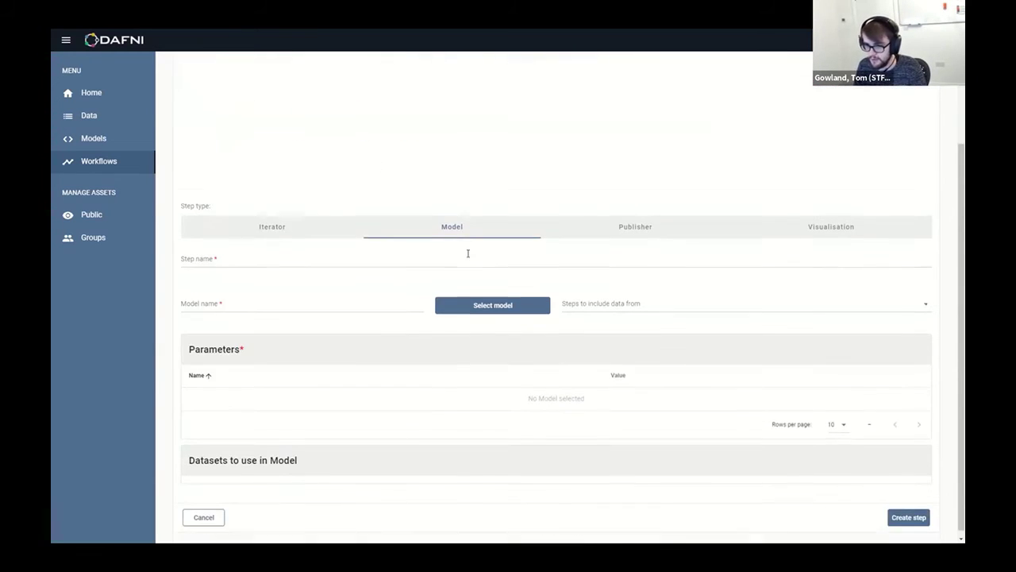
Step: Make it a Publisher step with metadata entered manually, reviewing the Title, Description and Subject fields
{"action": "left_click", "coordinate": [608, 229]}
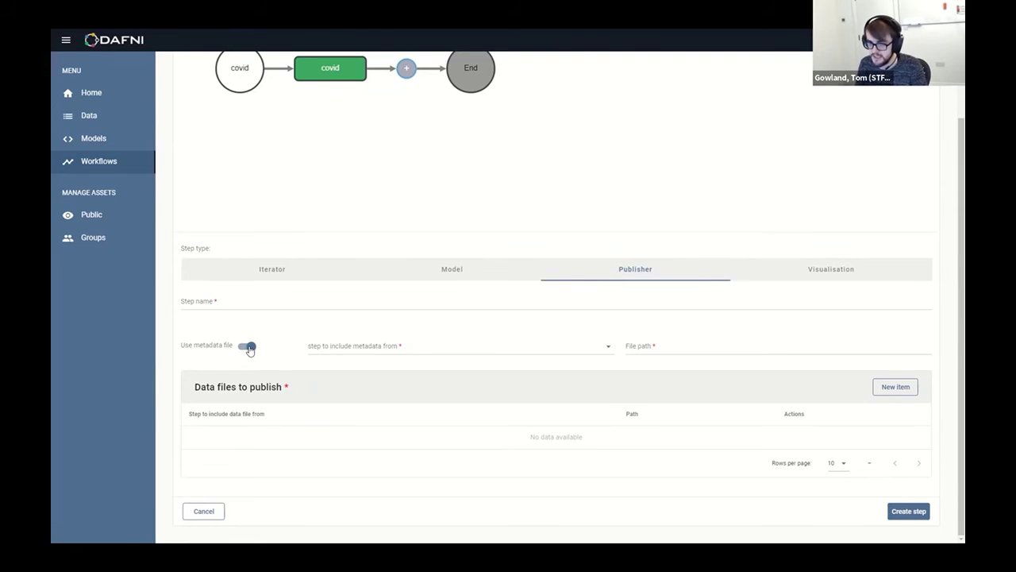
{"action": "left_click", "coordinate": [248, 348]}
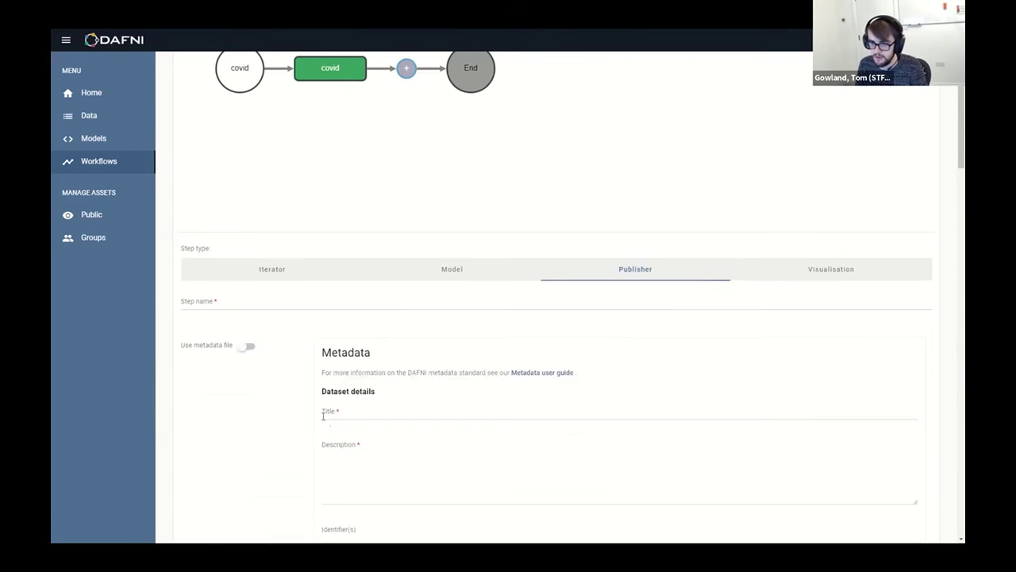
{"action": "scroll", "coordinate": [408, 367], "scroll_direction": "down", "scroll_amount": 20}
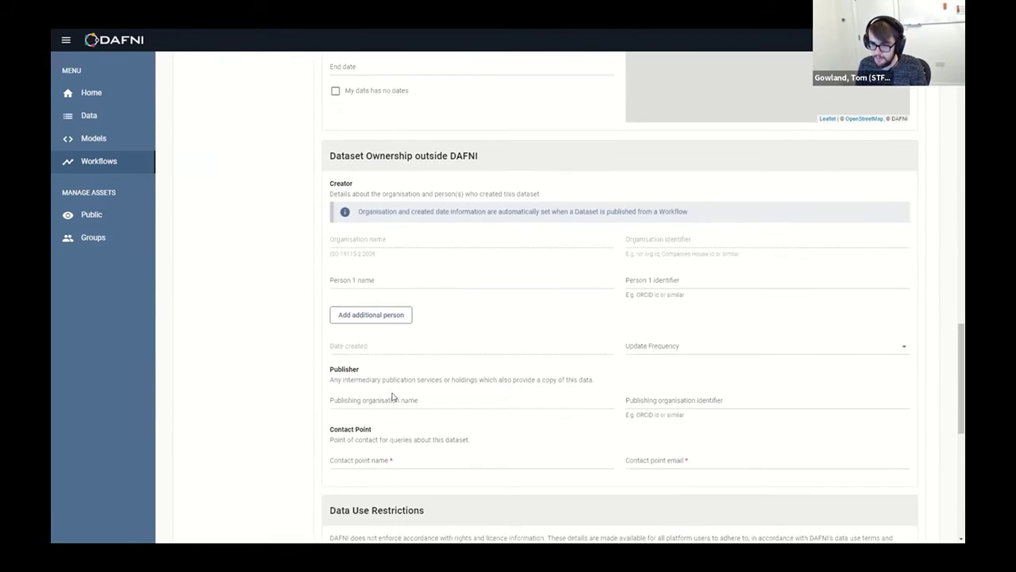
{"action": "scroll", "coordinate": [386, 420], "scroll_direction": "down", "scroll_amount": 5}
{"action": "scroll", "coordinate": [270, 357], "scroll_direction": "up", "scroll_amount": 20}
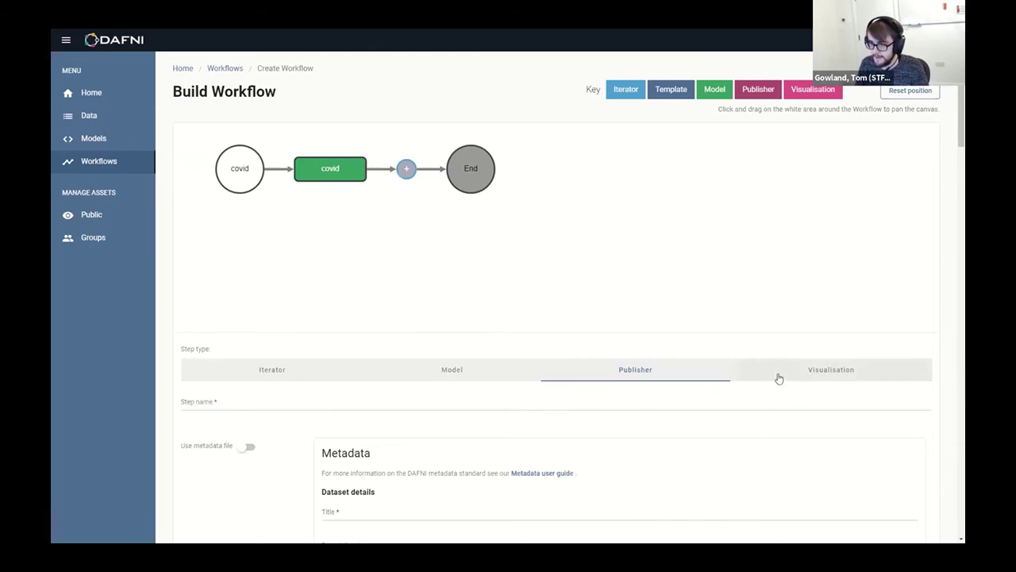
{"action": "scroll", "coordinate": [717, 386], "scroll_direction": "down", "scroll_amount": 3}
{"action": "scroll", "coordinate": [329, 415], "scroll_direction": "down", "scroll_amount": 5}
{"action": "scroll", "coordinate": [275, 347], "scroll_direction": "up", "scroll_amount": 9}
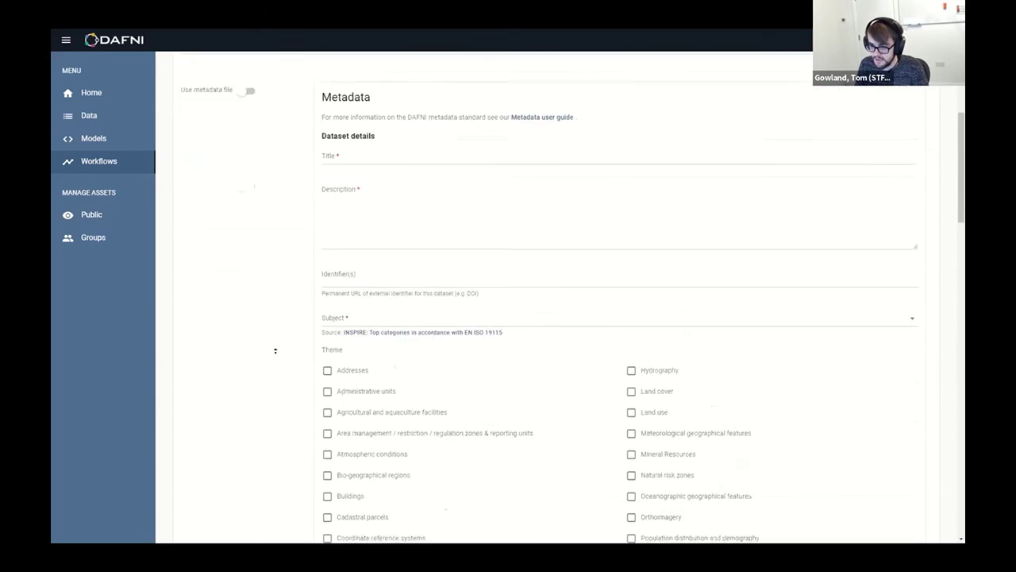
Step: Make the step a Visualisation of type jupyterNotebook, with Use metadata file switched off
{"action": "left_click", "coordinate": [830, 375]}
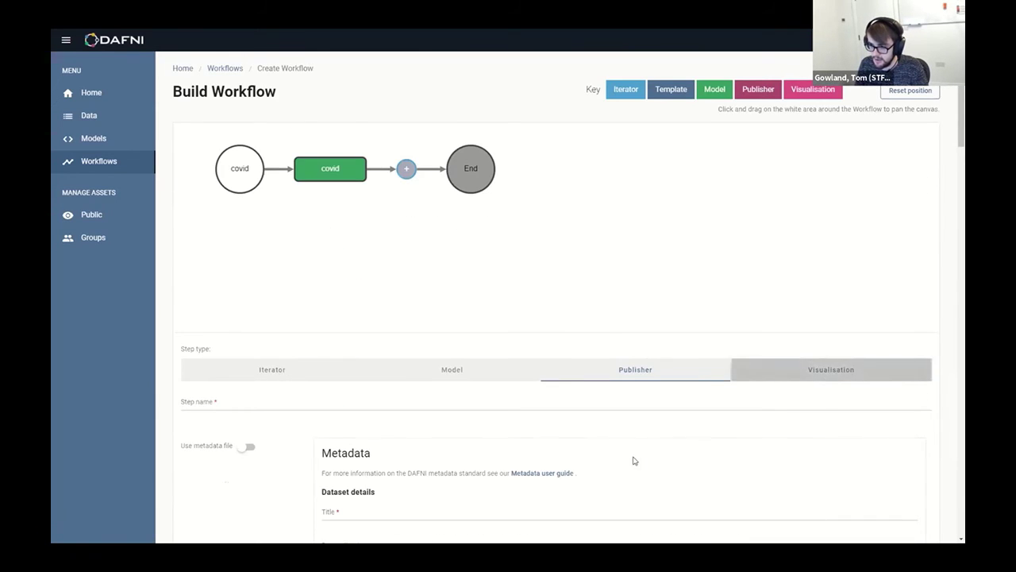
{"action": "scroll", "coordinate": [606, 422], "scroll_direction": "down", "scroll_amount": 4}
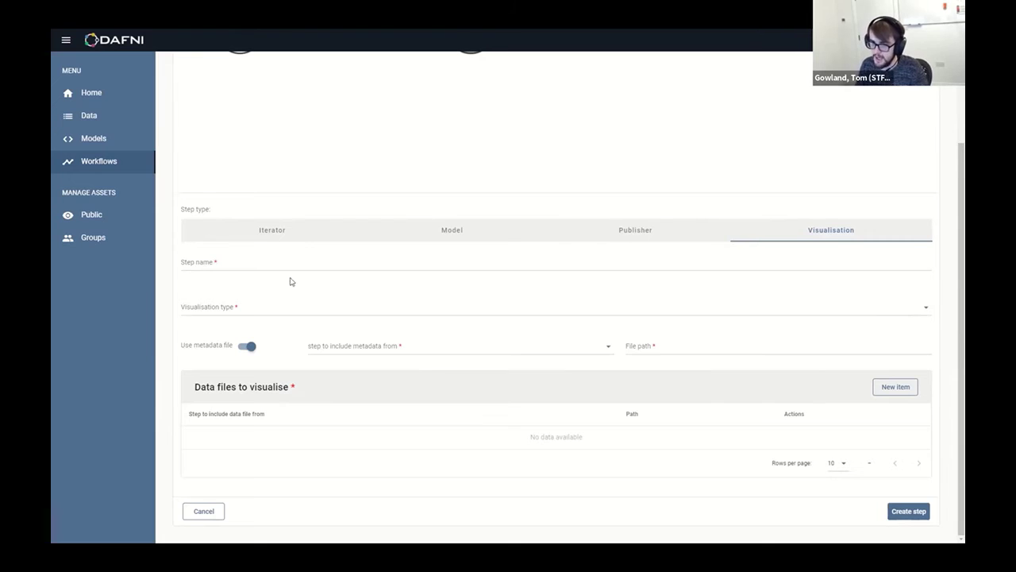
{"action": "left_click", "coordinate": [287, 318]}
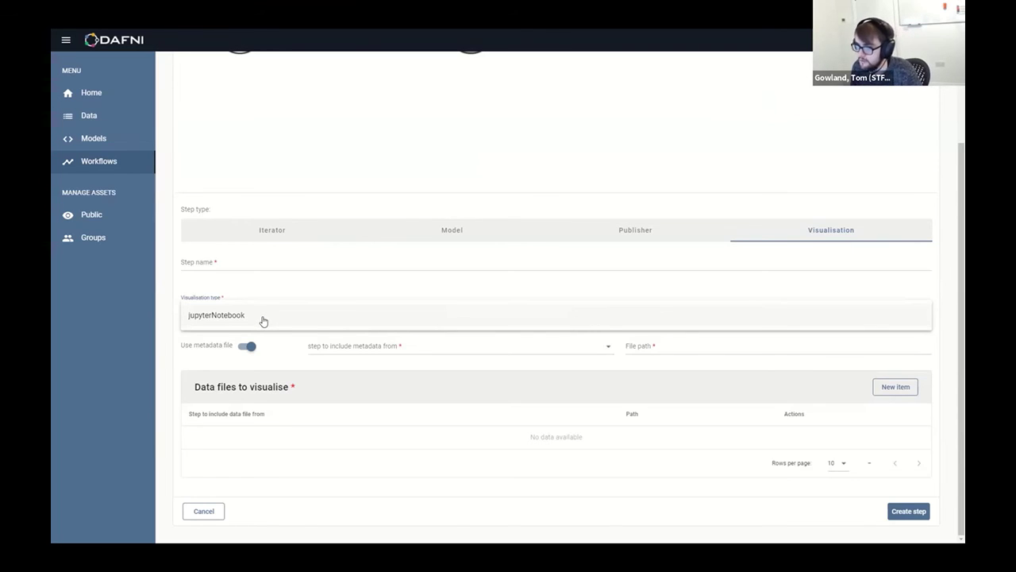
{"action": "left_click", "coordinate": [254, 329]}
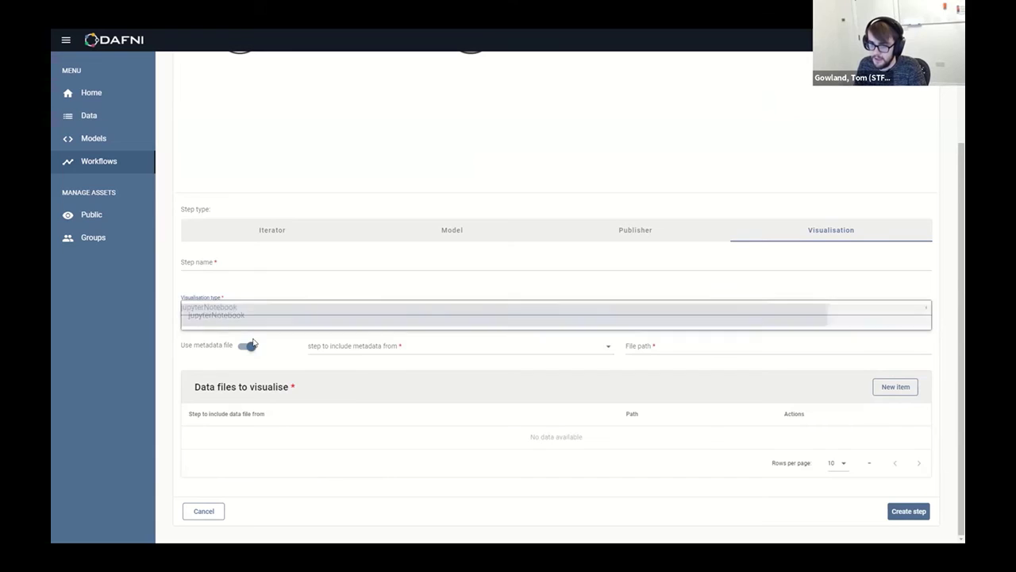
{"action": "left_click", "coordinate": [248, 346]}
{"action": "scroll", "coordinate": [325, 359], "scroll_direction": "down", "scroll_amount": 2}
{"action": "scroll", "coordinate": [325, 360], "scroll_direction": "down", "scroll_amount": 1}
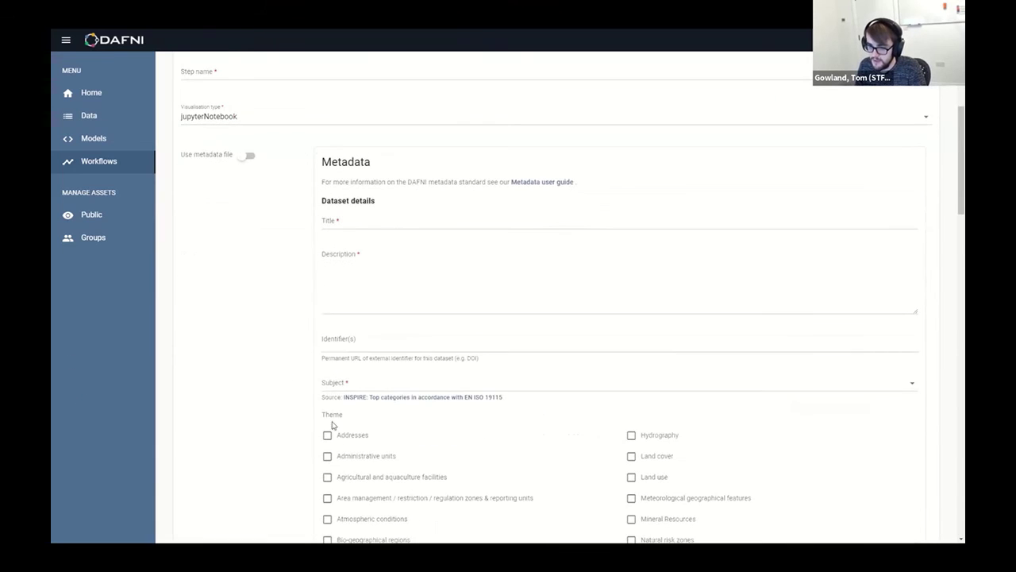
{"action": "scroll", "coordinate": [286, 370], "scroll_direction": "up", "scroll_amount": 5}
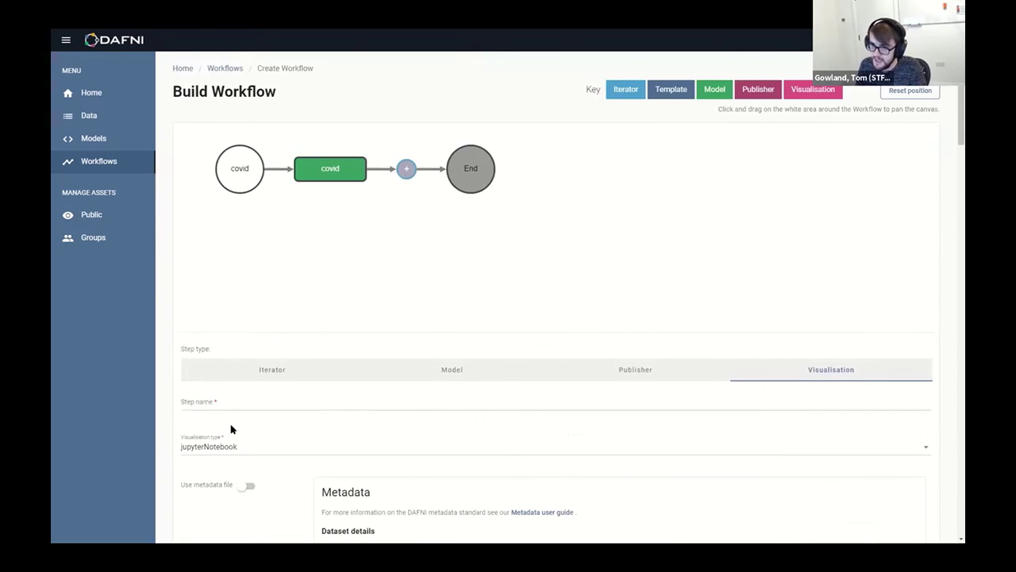
{"action": "scroll", "coordinate": [357, 286], "scroll_direction": "down", "scroll_amount": 4}
{"action": "scroll", "coordinate": [286, 171], "scroll_direction": "up", "scroll_amount": 1}
Step: Enter viz as the visualisation step's name
{"action": "left_click", "coordinate": [262, 163]}
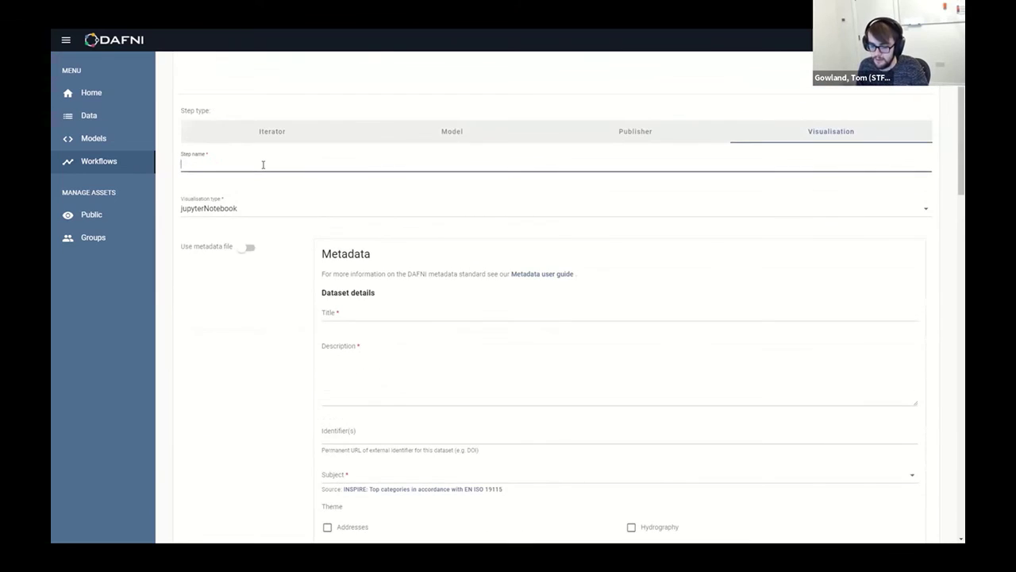
{"action": "type", "text": "te"}
{"action": "key", "text": "BackSpace"}
{"action": "key", "text": "BackSpace"}
{"action": "type", "text": "test"}
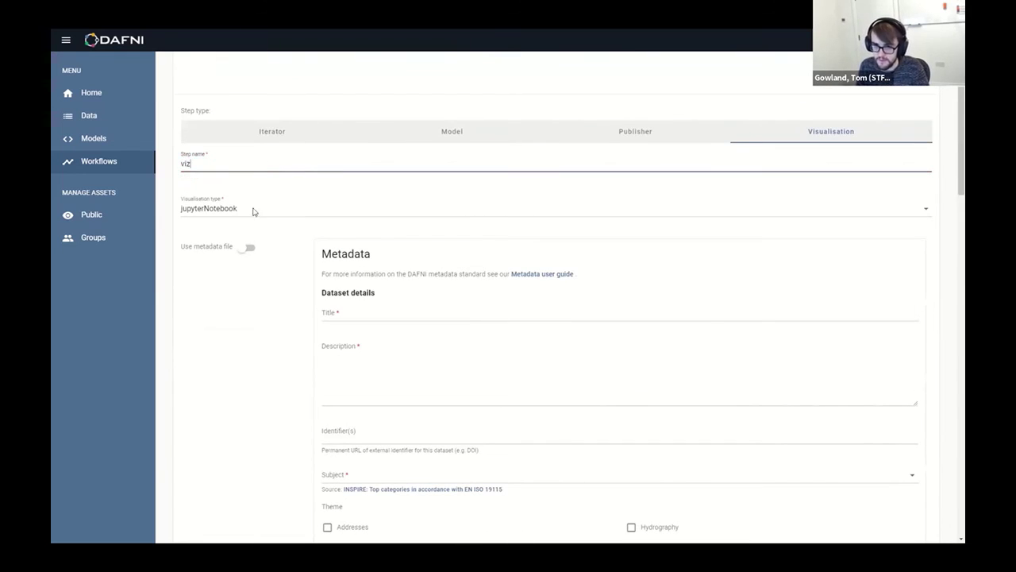
{"action": "scroll", "coordinate": [306, 438], "scroll_direction": "down", "scroll_amount": 15}
{"action": "scroll", "coordinate": [306, 438], "scroll_direction": "up", "scroll_amount": 15}
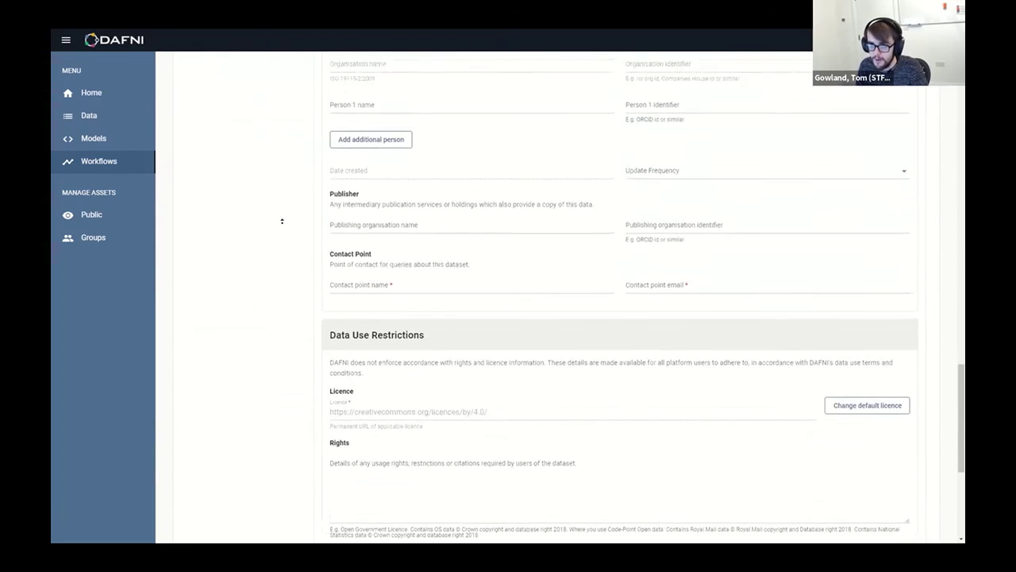
Step: From Workflows, open the succeeded COVID-19 UK Simulation R=1.7 run and inspect its covid-sim and covid-vis steps
{"action": "left_click", "coordinate": [121, 162]}
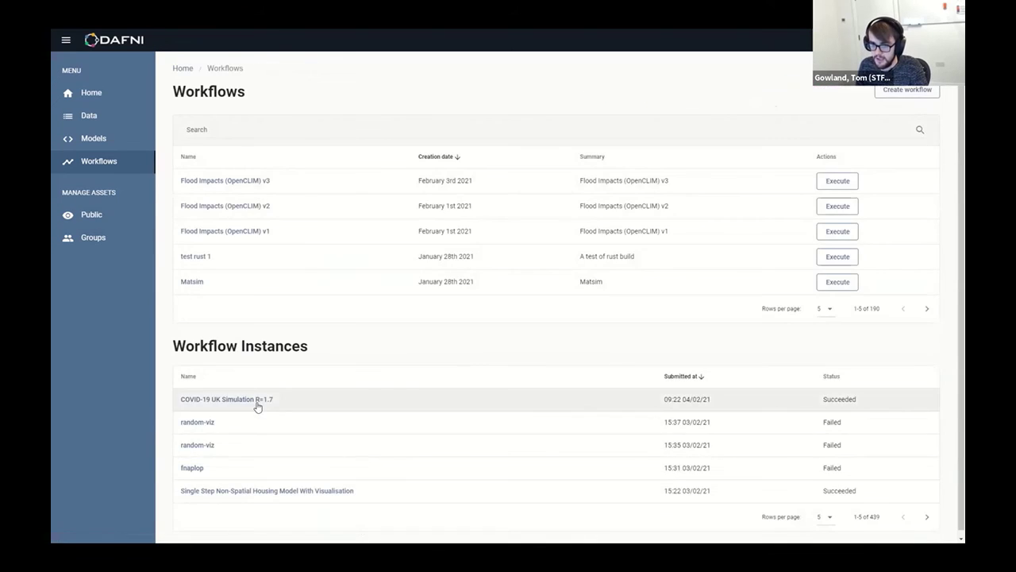
{"action": "left_click", "coordinate": [257, 403]}
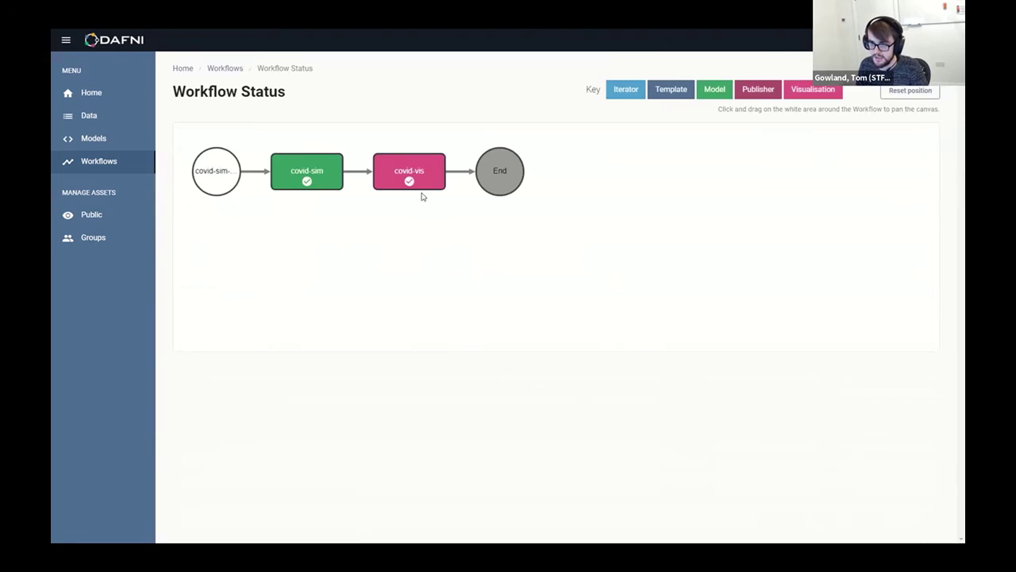
{"action": "left_click", "coordinate": [314, 183]}
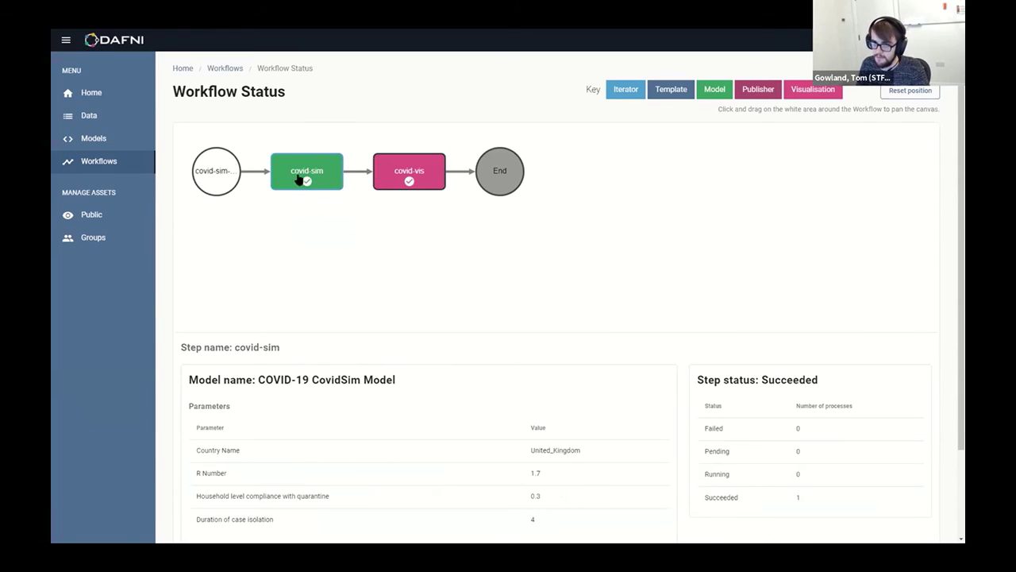
{"action": "left_click", "coordinate": [435, 188]}
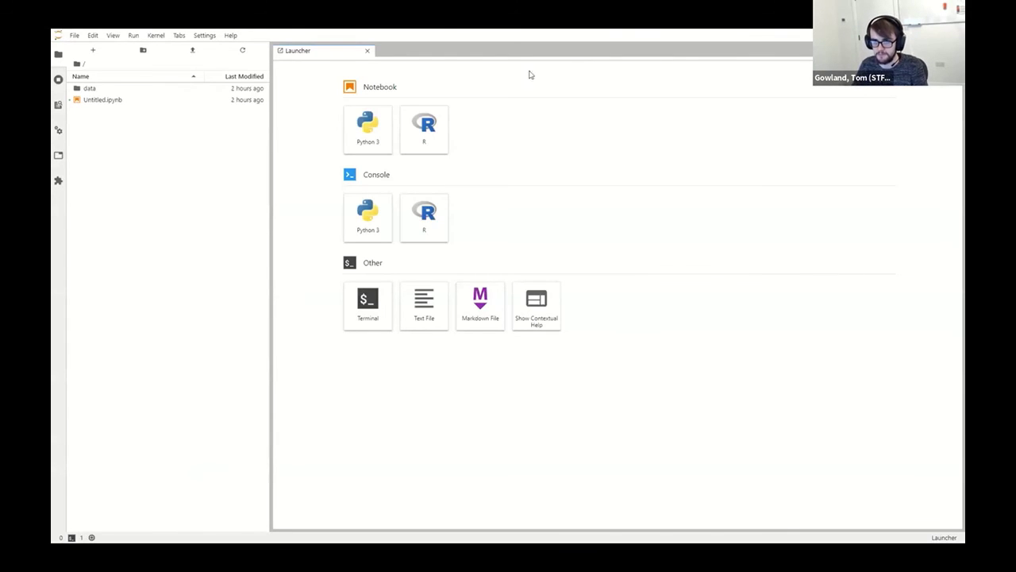
{"action": "double_click", "coordinate": [88, 89]}
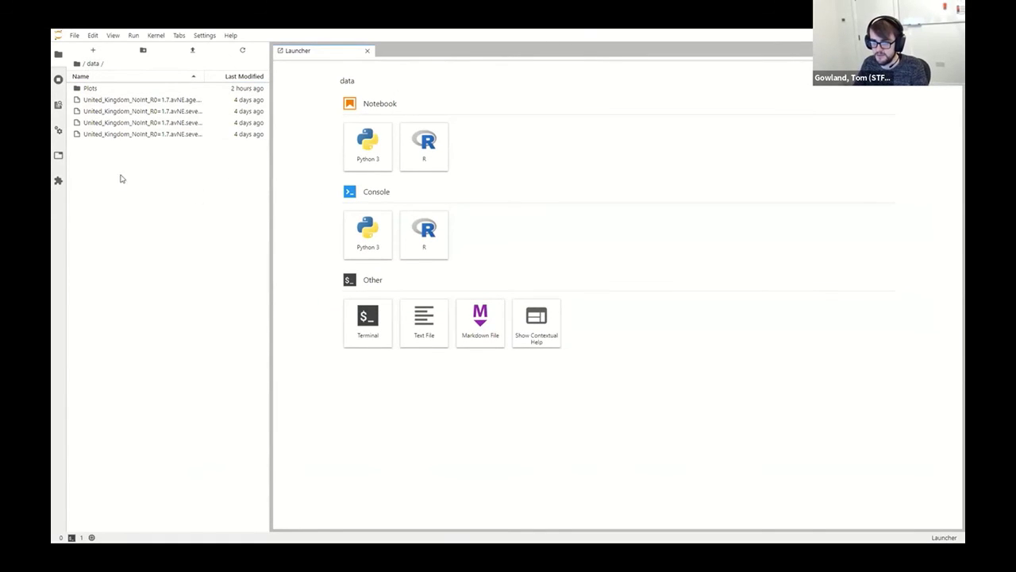
{"action": "double_click", "coordinate": [139, 101]}
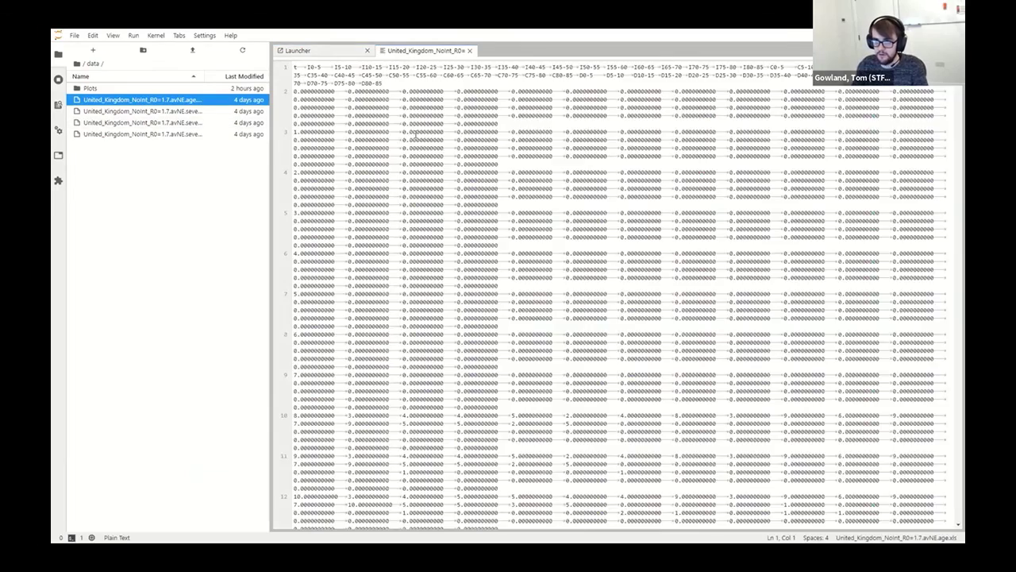
{"action": "scroll", "coordinate": [441, 127], "scroll_direction": "down", "scroll_amount": 15}
{"action": "scroll", "coordinate": [432, 159], "scroll_direction": "down", "scroll_amount": 20}
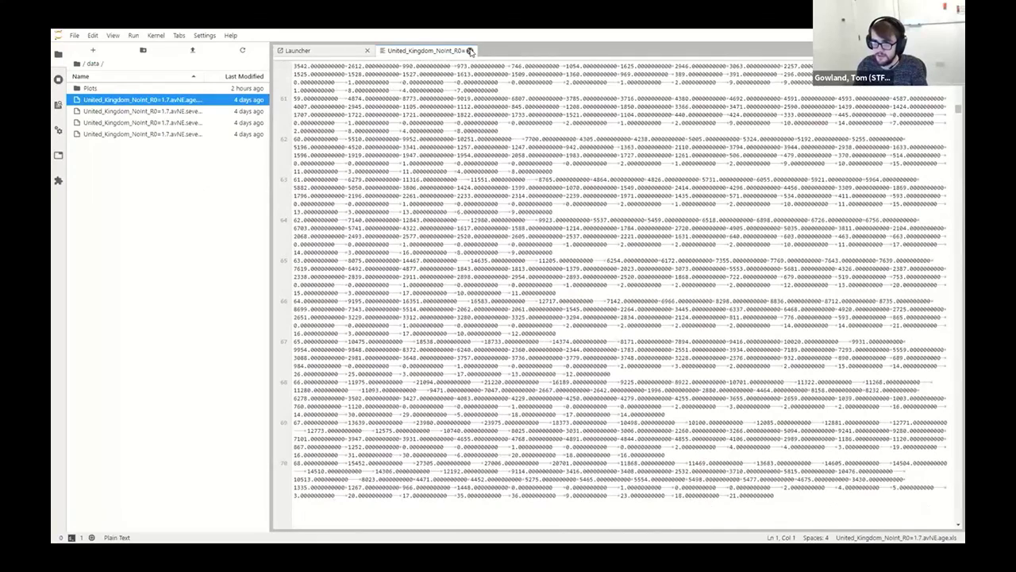
{"action": "left_click", "coordinate": [76, 63]}
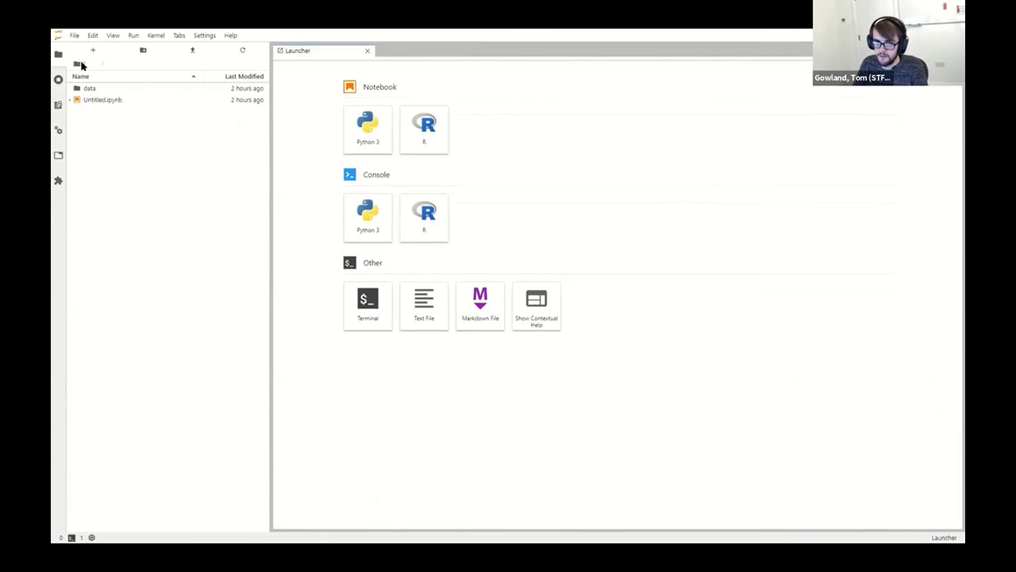
Step: Open Untitled.ipynb and review its R plotting script
{"action": "double_click", "coordinate": [119, 103]}
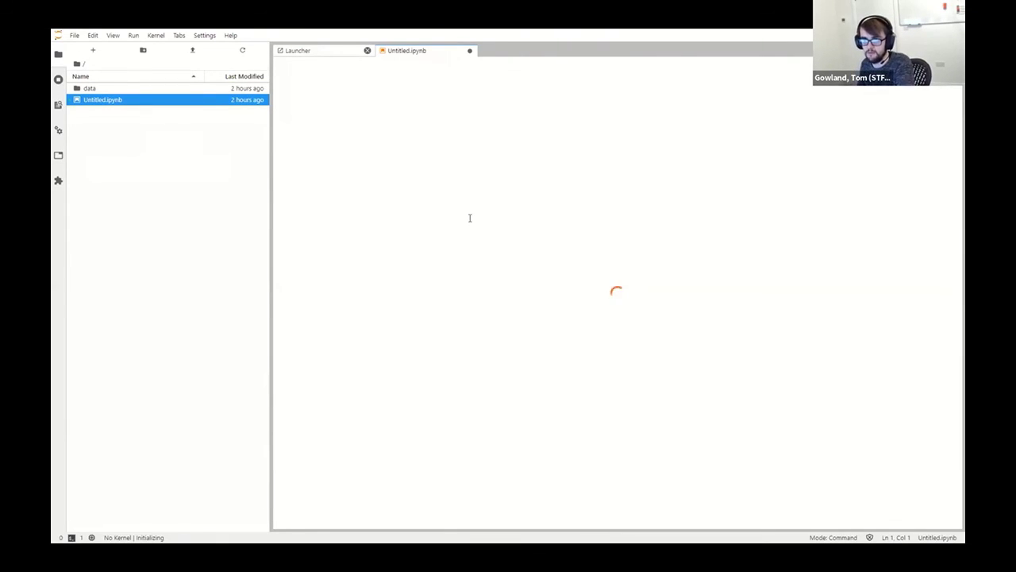
{"action": "scroll", "coordinate": [391, 246], "scroll_direction": "down", "scroll_amount": 20}
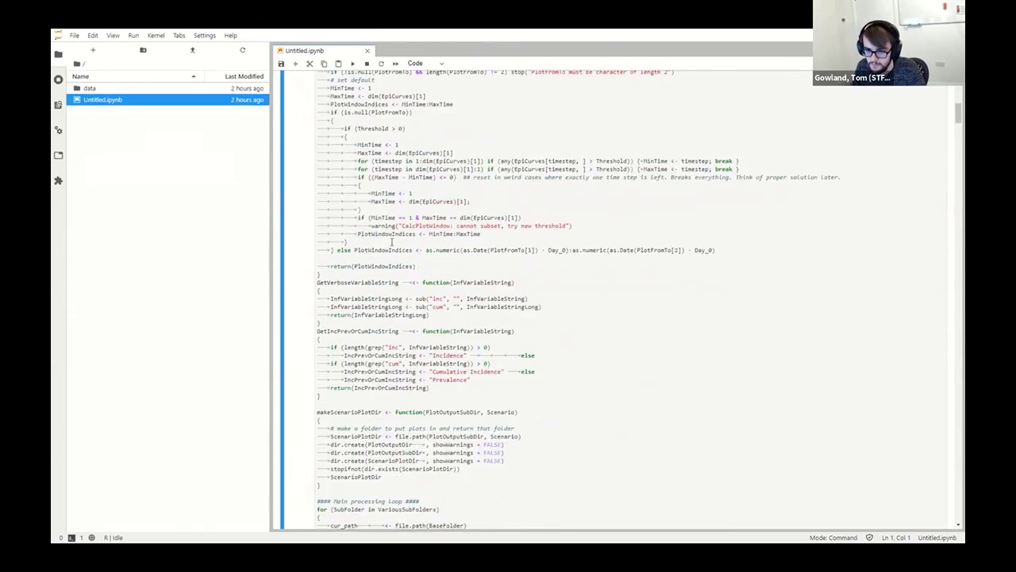
{"action": "scroll", "coordinate": [389, 242], "scroll_direction": "down", "scroll_amount": 20}
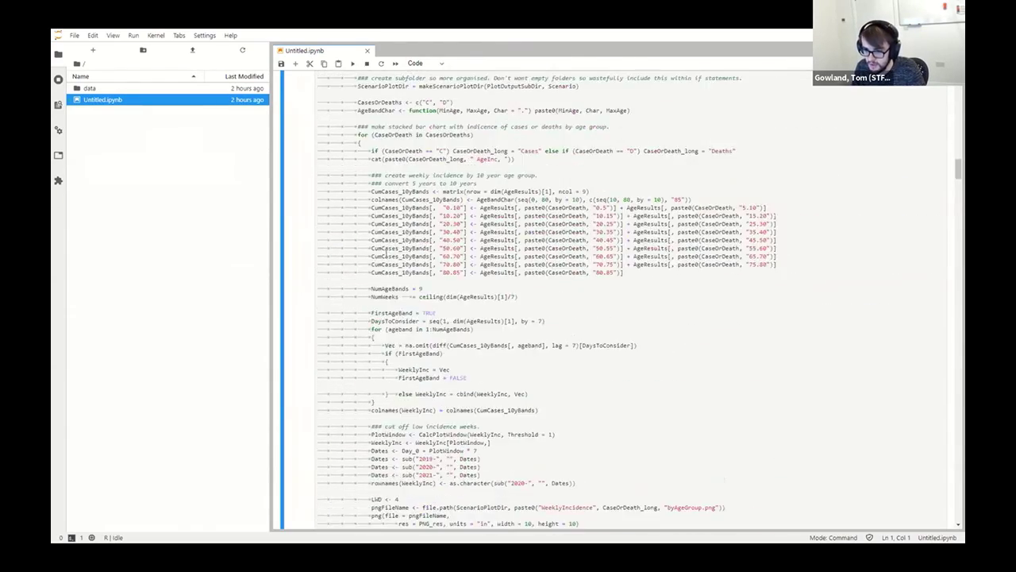
{"action": "scroll", "coordinate": [359, 384], "scroll_direction": "up", "scroll_amount": 20}
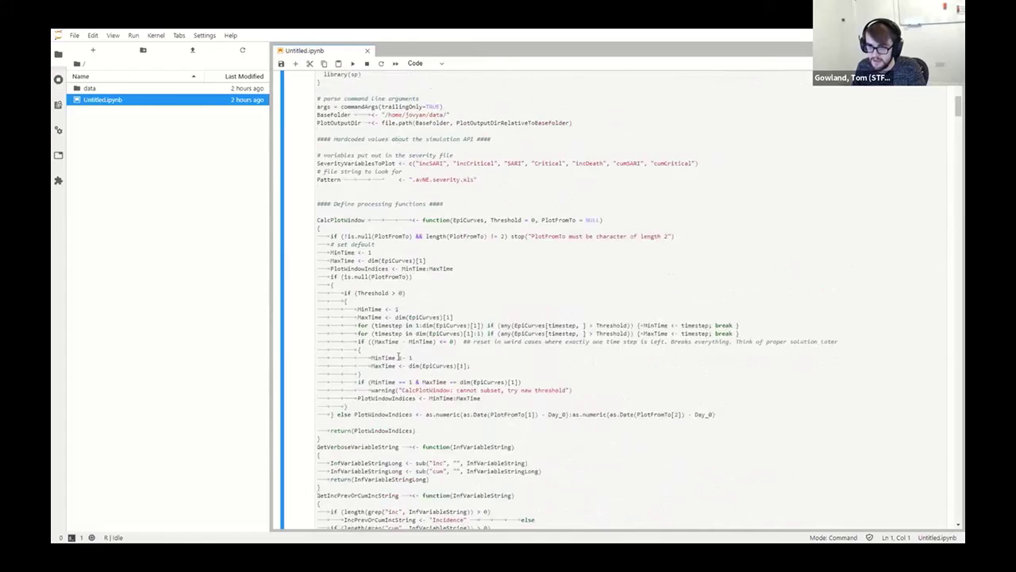
Step: Run the script cell and review the United_Kingdom_NoInt_R0=1.7 severity, age and regional SARI plots
{"action": "key", "text": "shift+Return"}
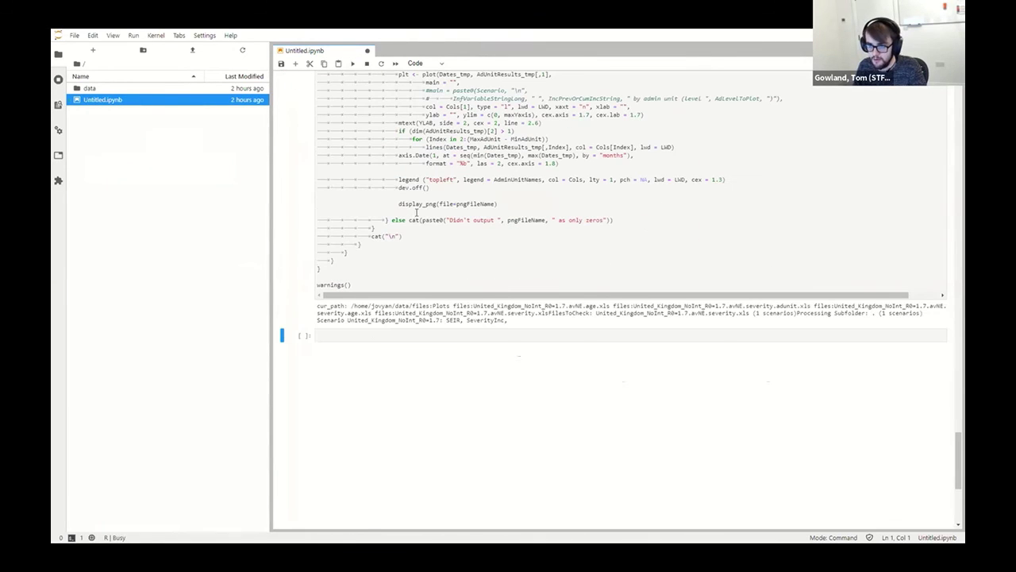
{"action": "scroll", "coordinate": [629, 329], "scroll_direction": "down", "scroll_amount": 15}
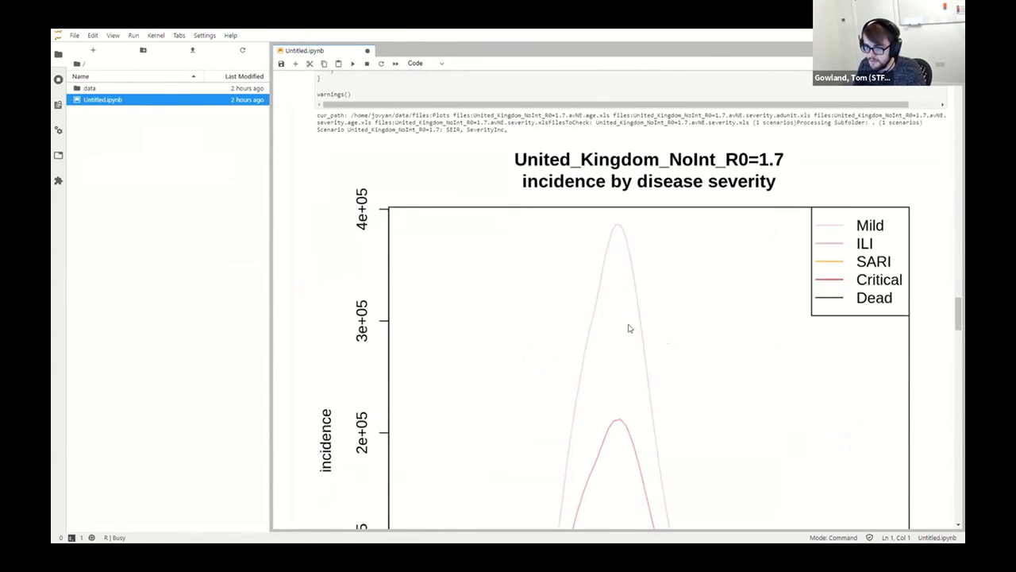
{"action": "scroll", "coordinate": [588, 282], "scroll_direction": "down", "scroll_amount": 15}
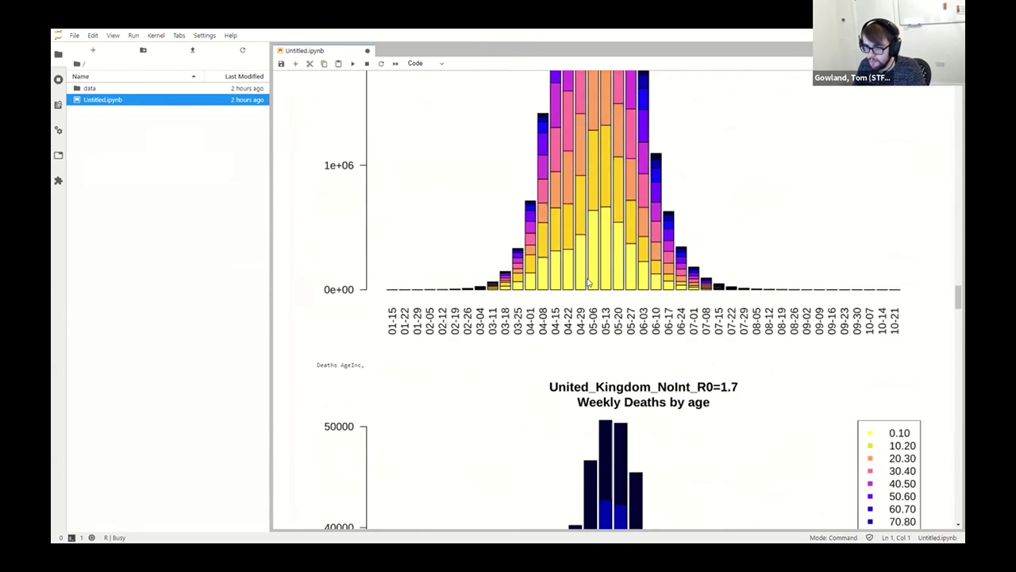
{"action": "scroll", "coordinate": [588, 281], "scroll_direction": "down", "scroll_amount": 15}
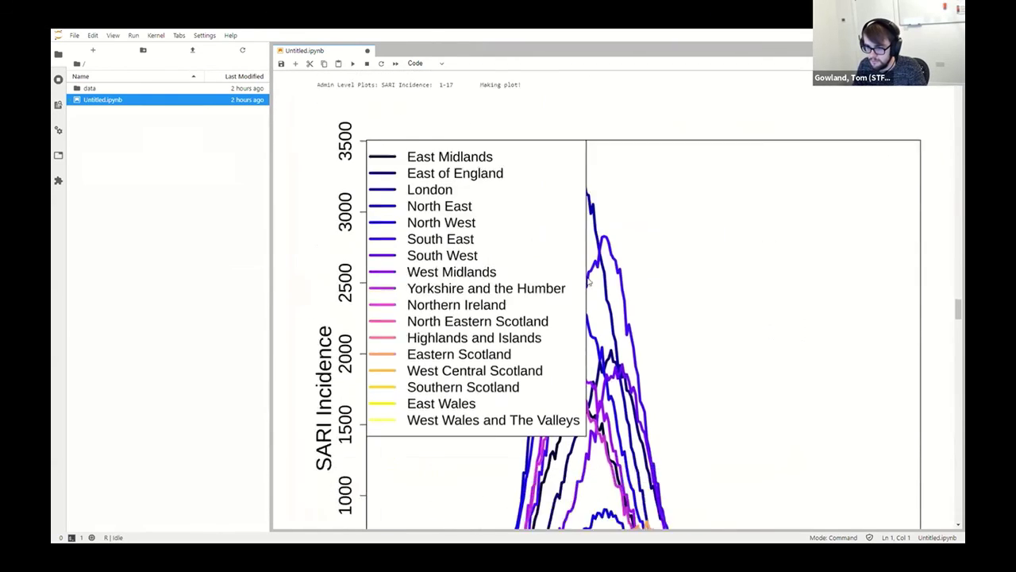
{"action": "scroll", "coordinate": [587, 281], "scroll_direction": "down", "scroll_amount": 15}
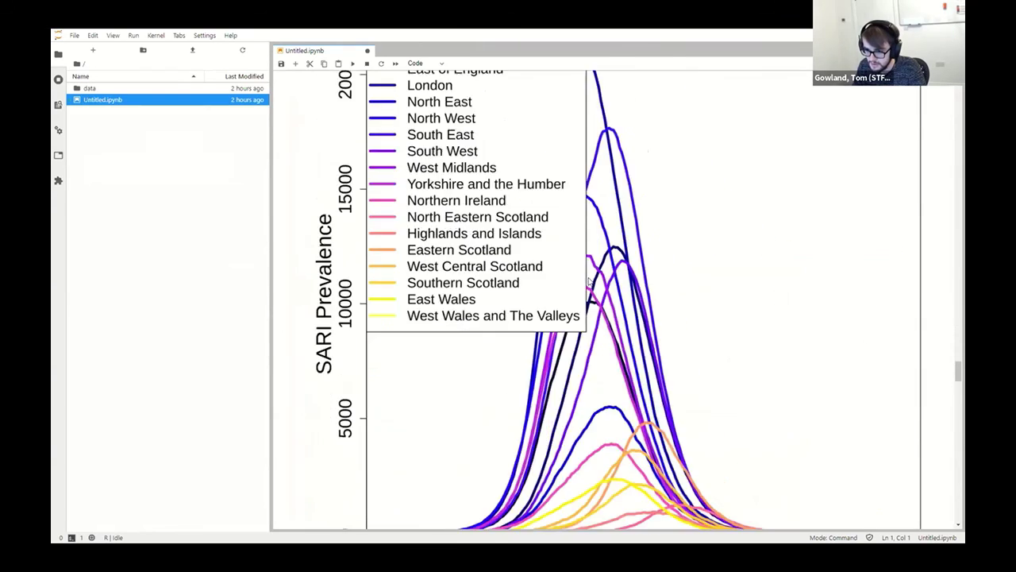
{"action": "scroll", "coordinate": [588, 281], "scroll_direction": "down", "scroll_amount": 15}
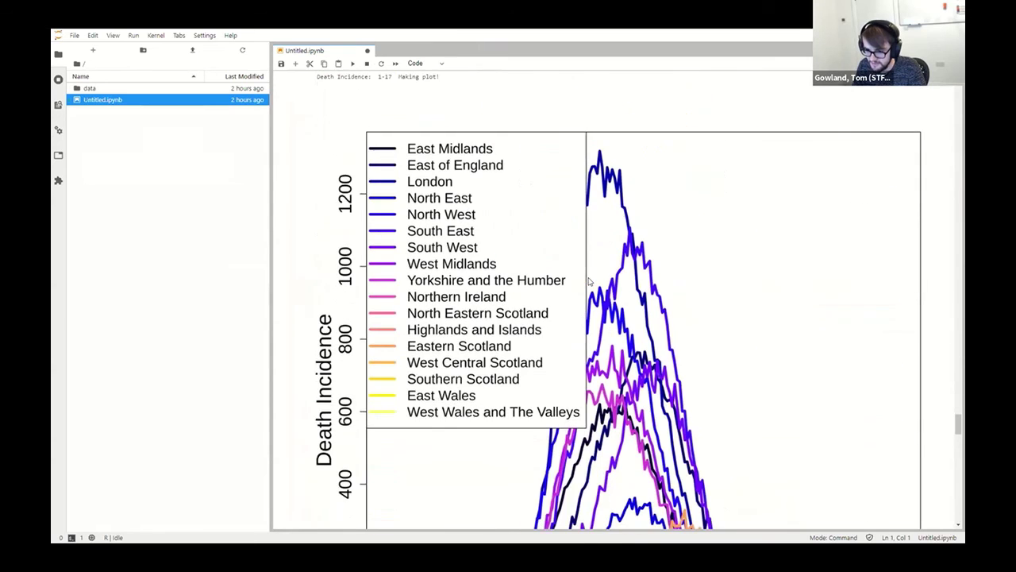
{"action": "scroll", "coordinate": [589, 281], "scroll_direction": "down", "scroll_amount": 8}
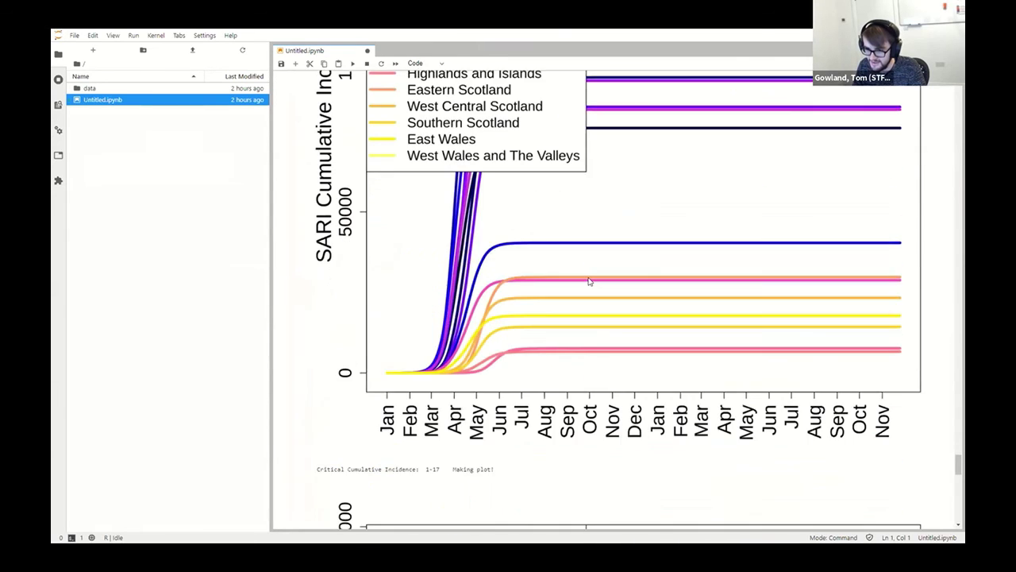
{"action": "scroll", "coordinate": [589, 281], "scroll_direction": "down", "scroll_amount": 4}
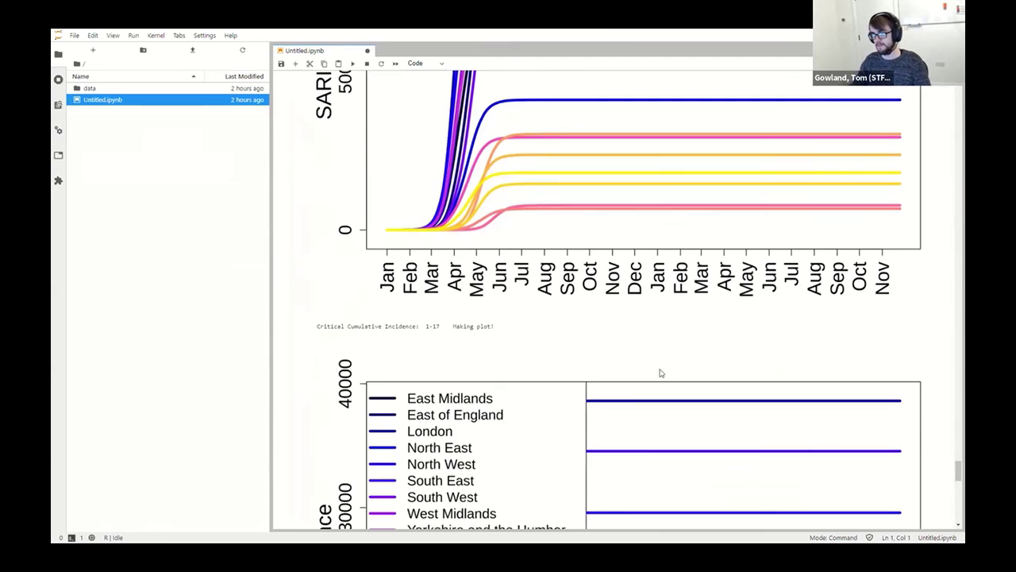
{"action": "scroll", "coordinate": [651, 360], "scroll_direction": "up", "scroll_amount": 20}
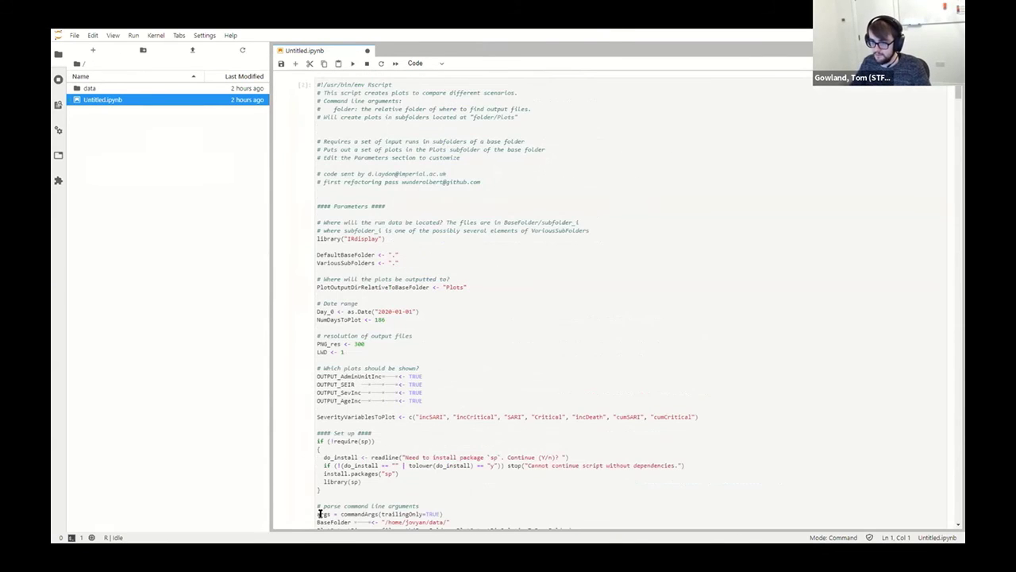